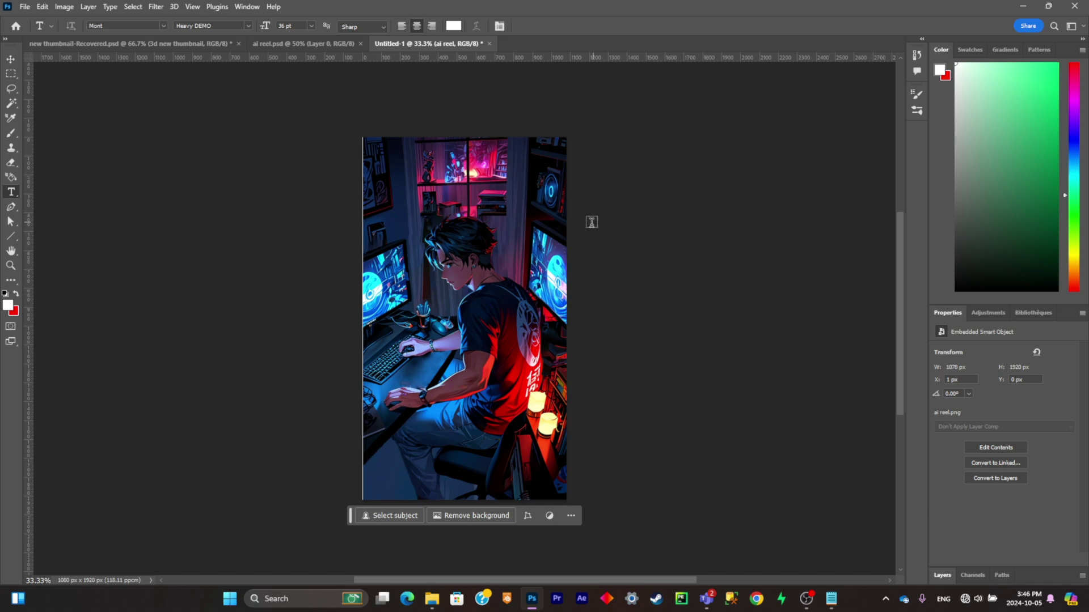
Show the Layers panel and discard a trial selection around the lamps while tracing the man
scroll(590, 232, "down", 2)
left_click(943, 577)
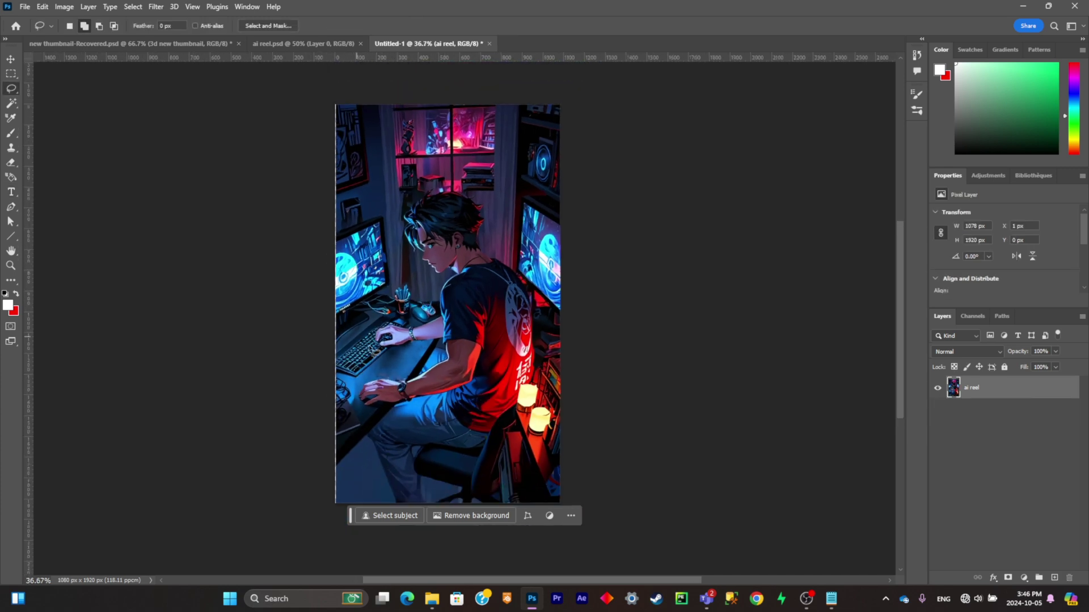
scroll(581, 391, "down", 1)
mouse_move(583, 352)
left_mouse_down()
mouse_move(560, 348)
mouse_move(504, 422)
mouse_move(598, 320)
mouse_move(628, 345)
left_mouse_up()
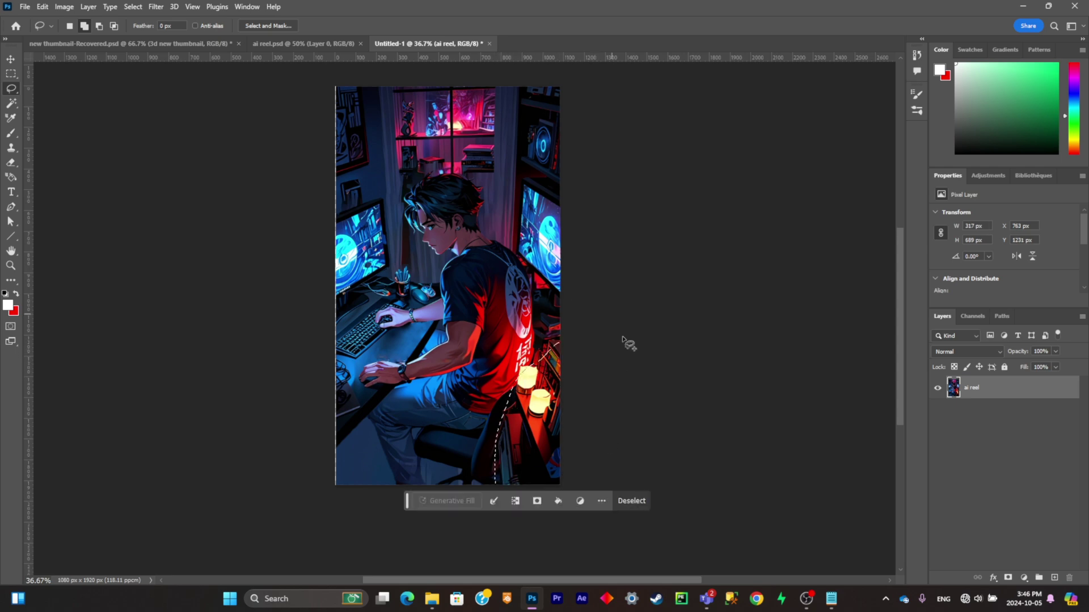
left_click(628, 500)
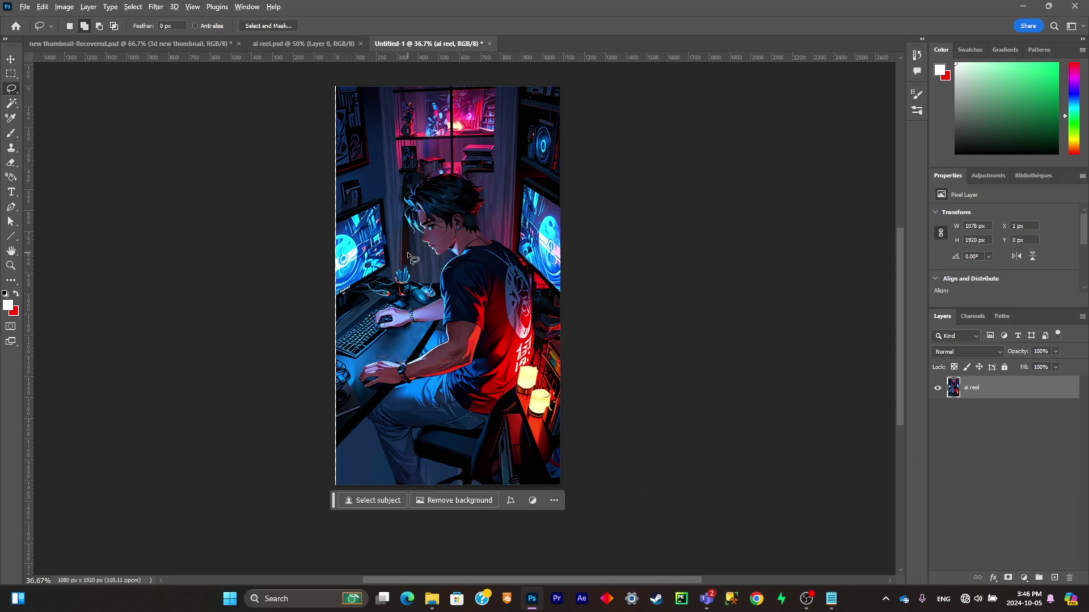
scroll(423, 271, "up", 5)
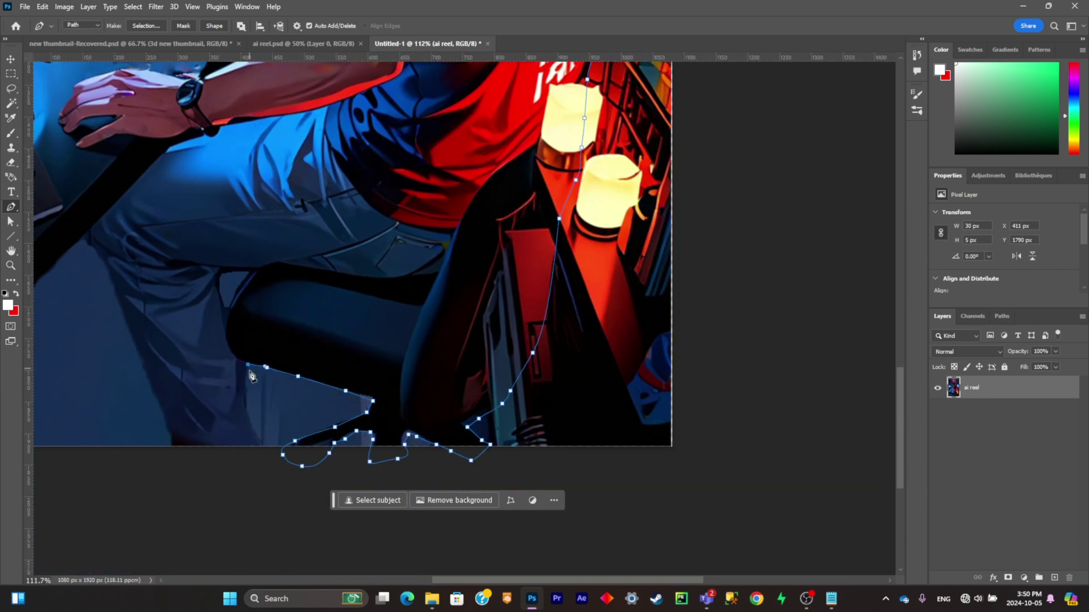
scroll(170, 312, "down", 5)
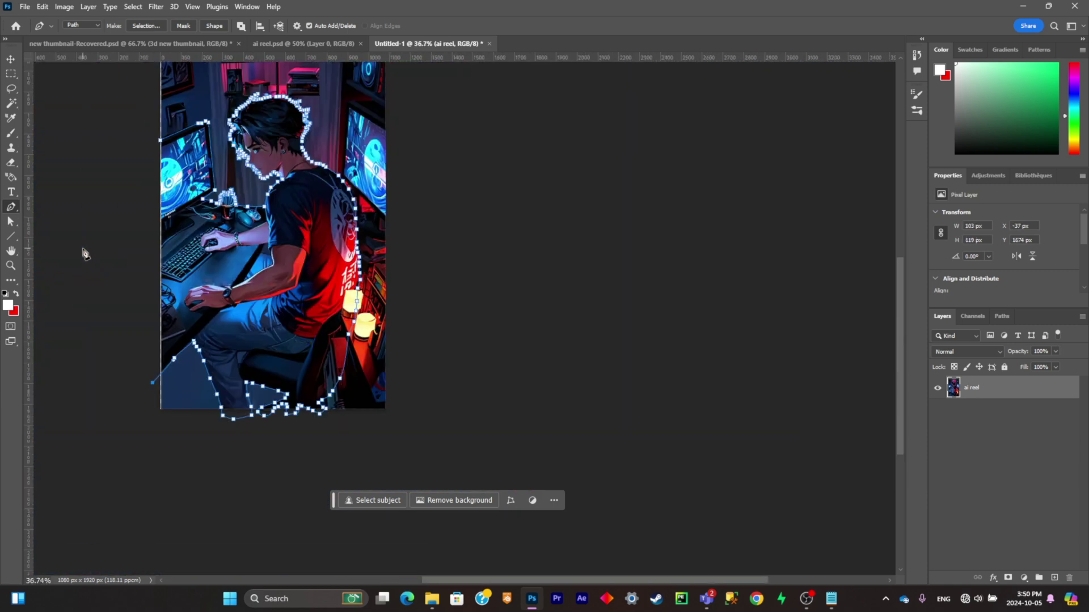
scroll(267, 122, "up", 3)
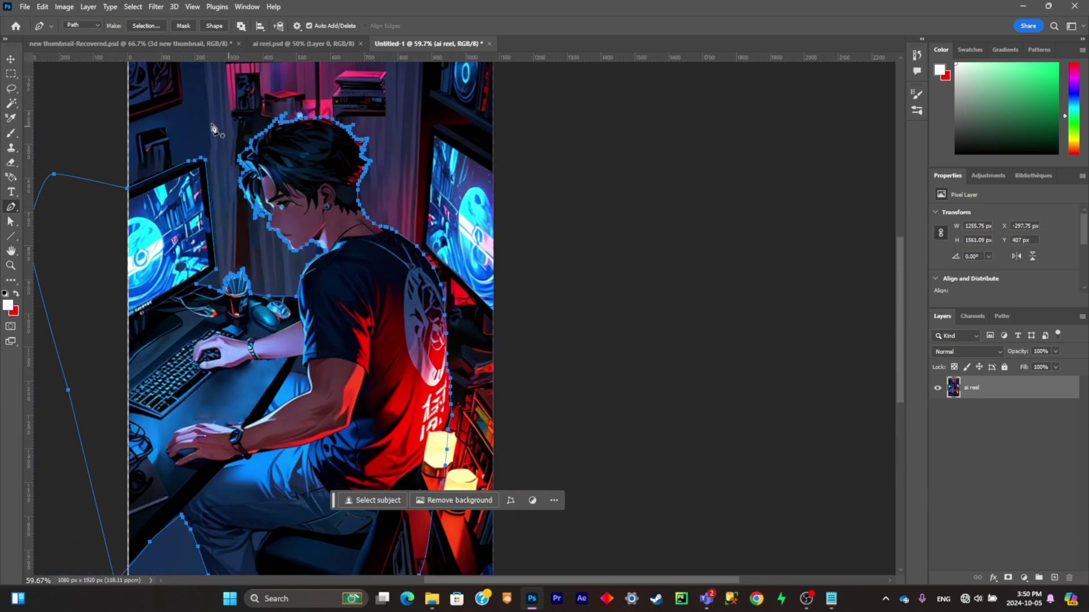
Turn the traced path into a selection with 0 feather and copy the man onto Layer 1
left_click(158, 26)
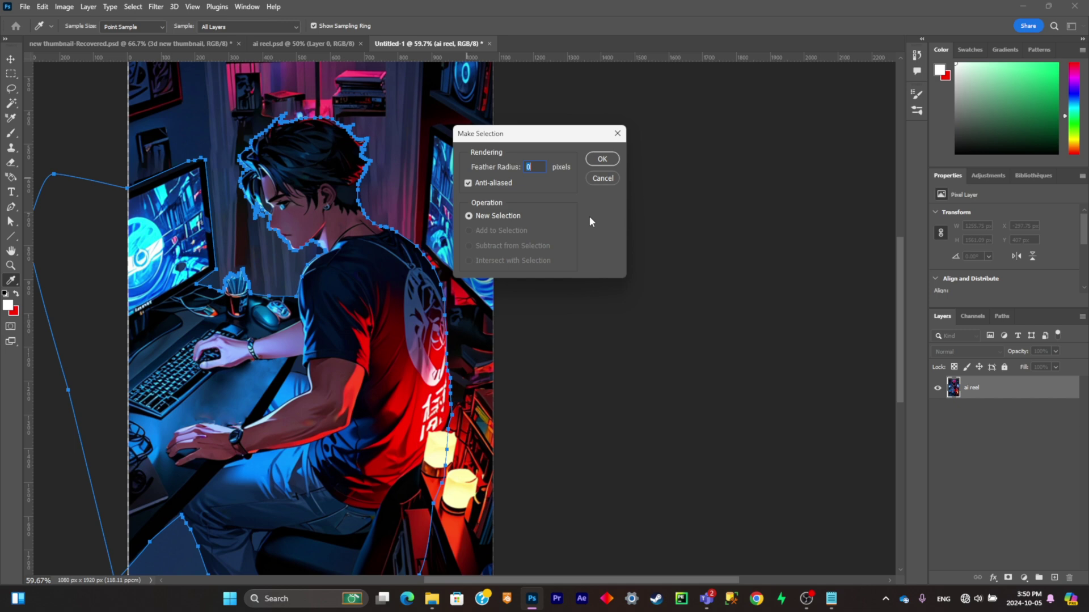
left_click(603, 158)
scroll(446, 300, "down", 1)
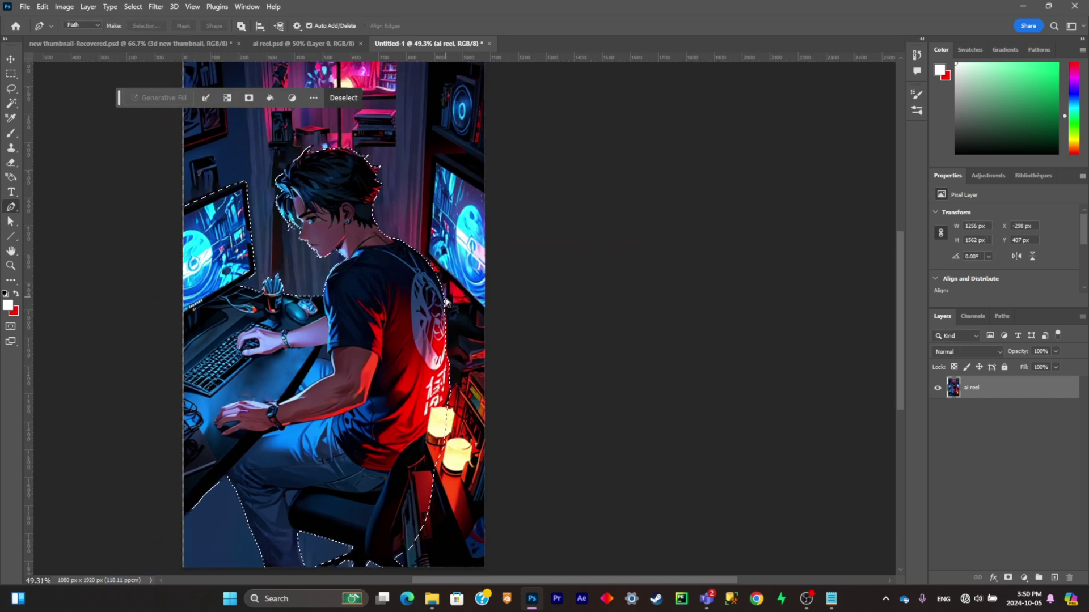
key("ctrl+j")
Check the cut-out, leaving the ai reel image visible and Layer 1 hidden
left_click(939, 412)
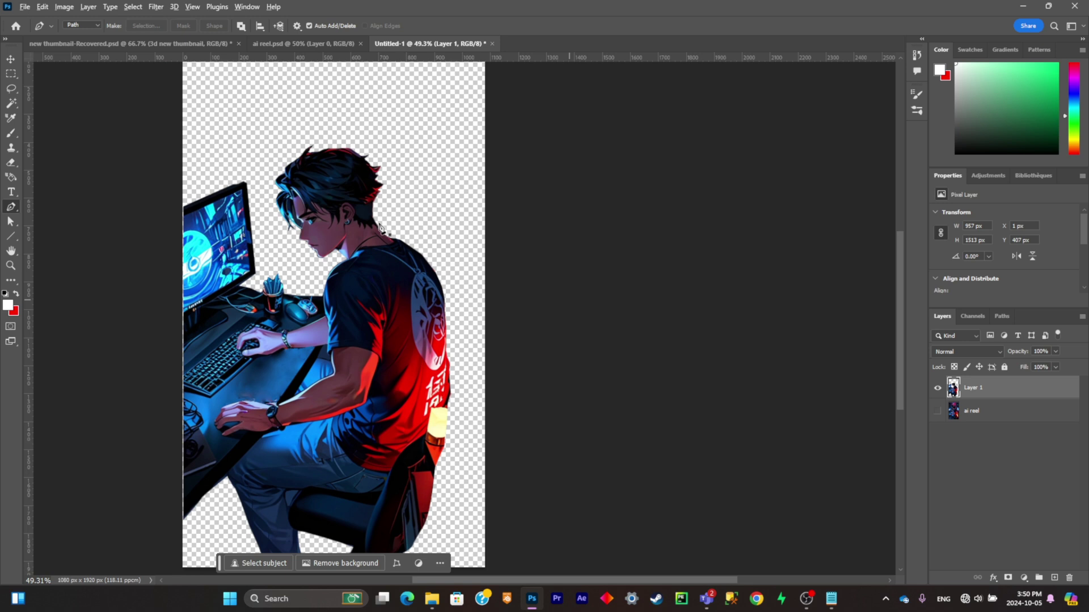
scroll(447, 258, "up", 1)
scroll(471, 267, "down", 1)
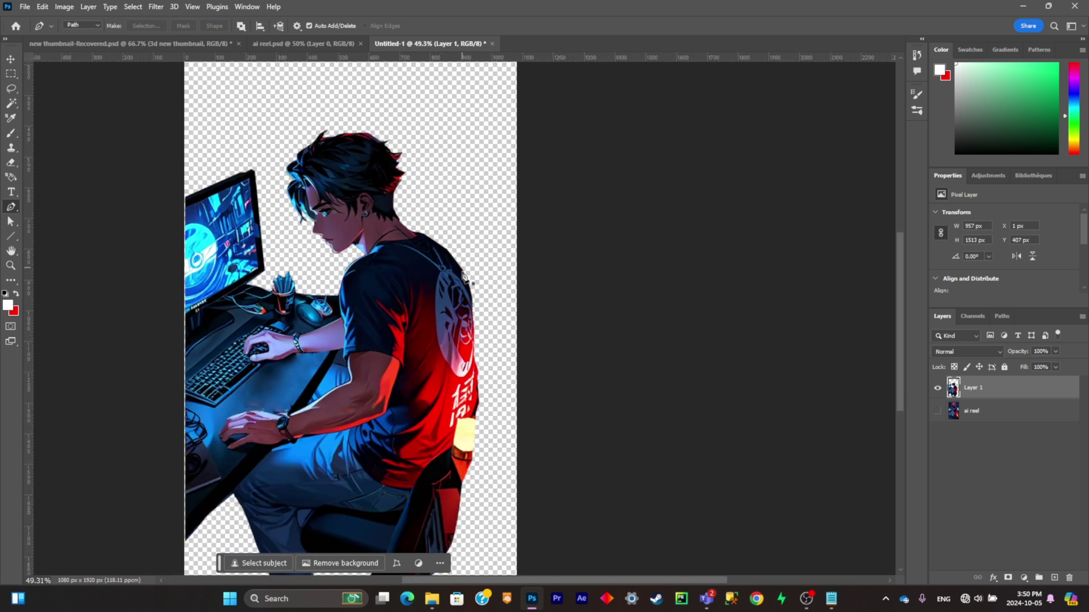
scroll(476, 339, "down", 1)
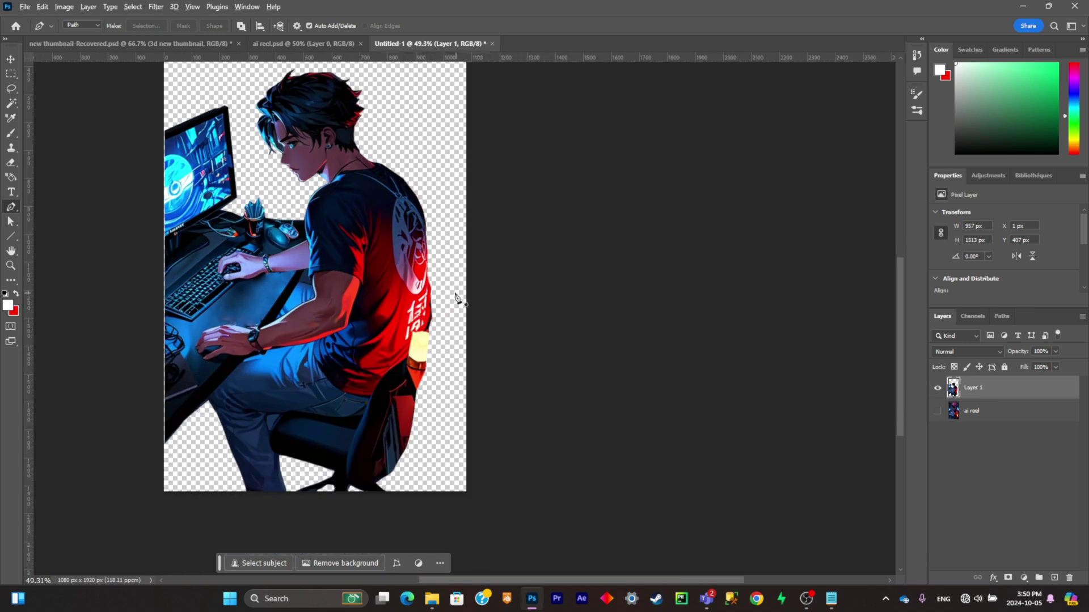
left_click(939, 411)
left_click(937, 388)
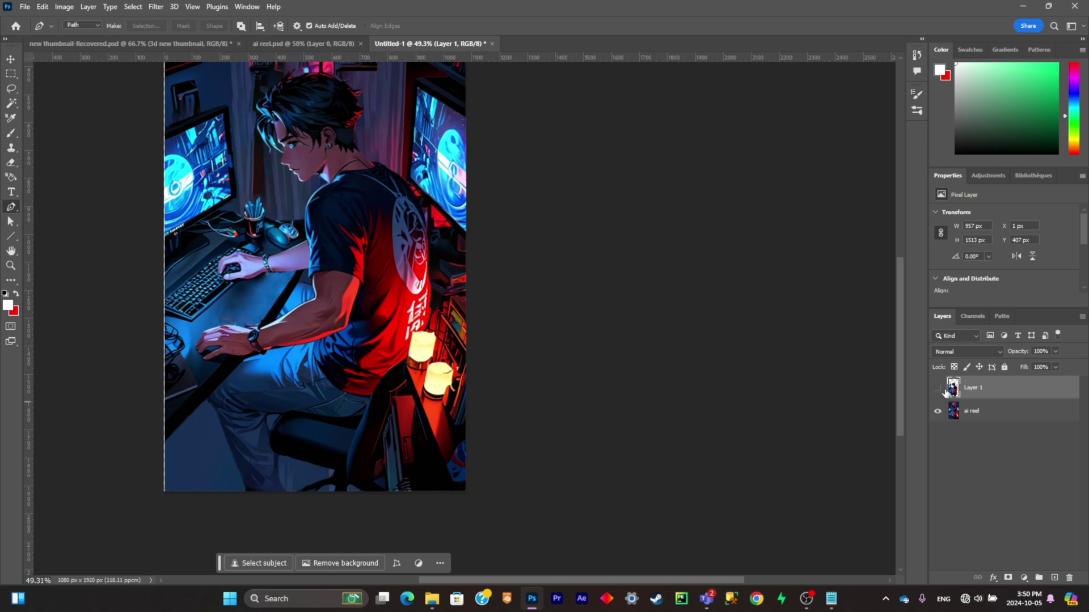
On the ai reel layer, start a pen path along the glowing lamps' upper edge
left_click(1018, 417)
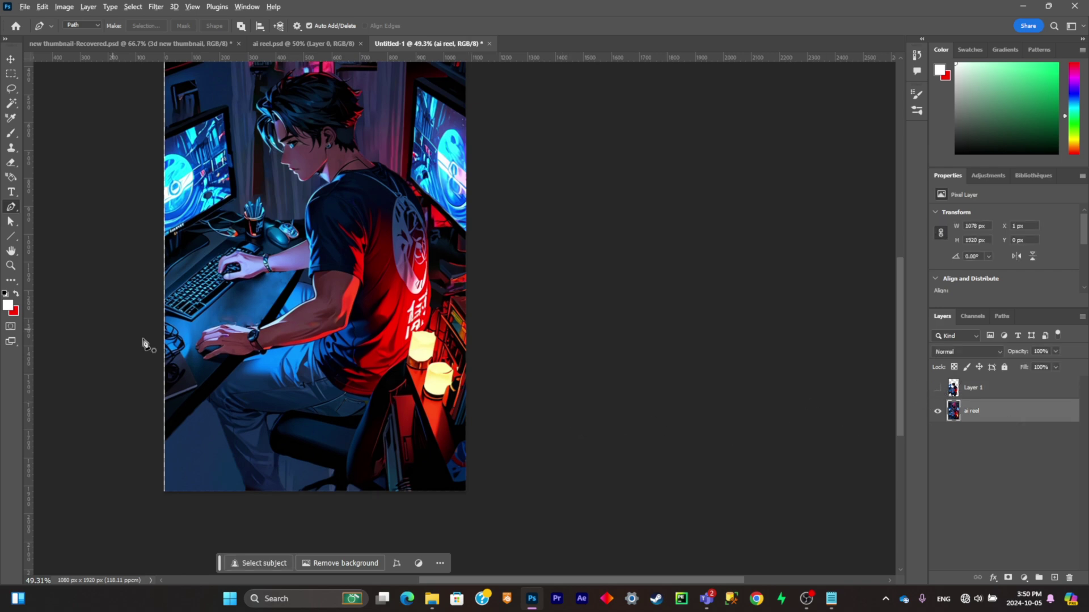
scroll(471, 368, "up", 2)
scroll(470, 340, "down", 2)
left_click(479, 225)
scroll(442, 238, "up", 2)
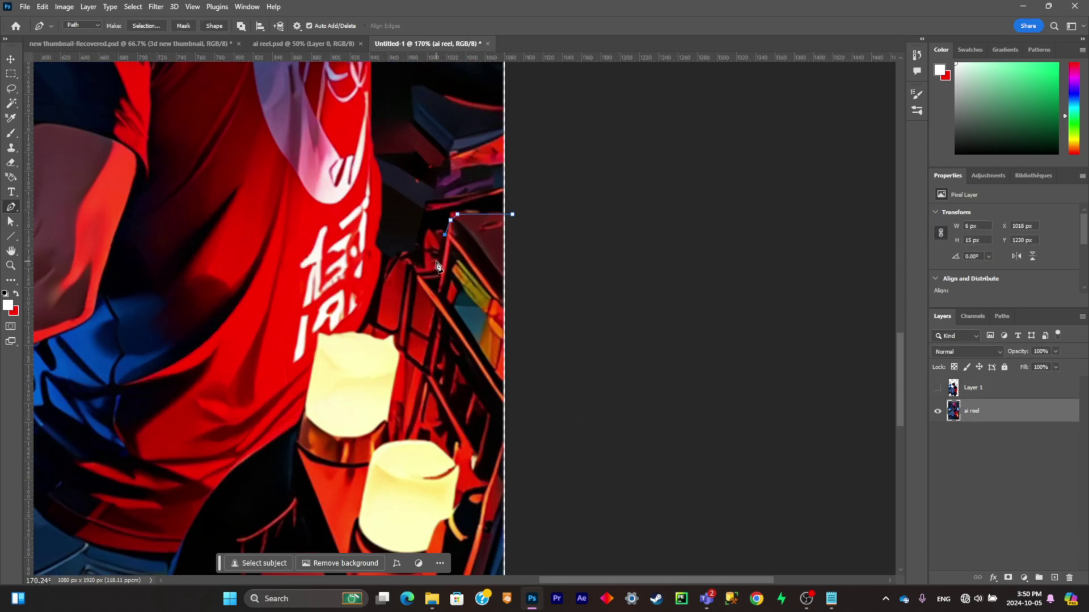
left_click(439, 229)
left_click(417, 266)
left_click(396, 256)
left_click(378, 287)
left_click(369, 327)
left_click(318, 342)
left_click(301, 408)
Continue the lamp path down to the image bottom and close it
scroll(301, 418, "down", 3)
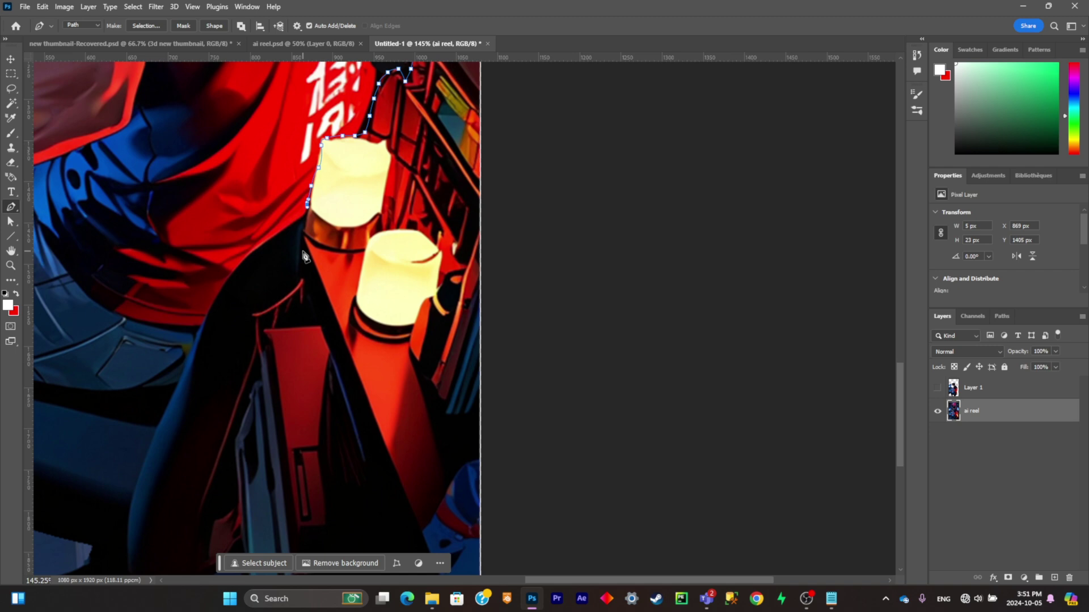
left_click(295, 248)
left_click(290, 296)
left_click(255, 339)
left_click(238, 431)
scroll(238, 448, "down", 2)
scroll(290, 417, "down", 2)
left_click_drag(290, 417, 299, 427)
left_click(425, 425)
Make the lamp path a selection, copy it to Layer 2, and move Layer 2 above Layer 1
left_click(461, 230)
left_click(397, 125)
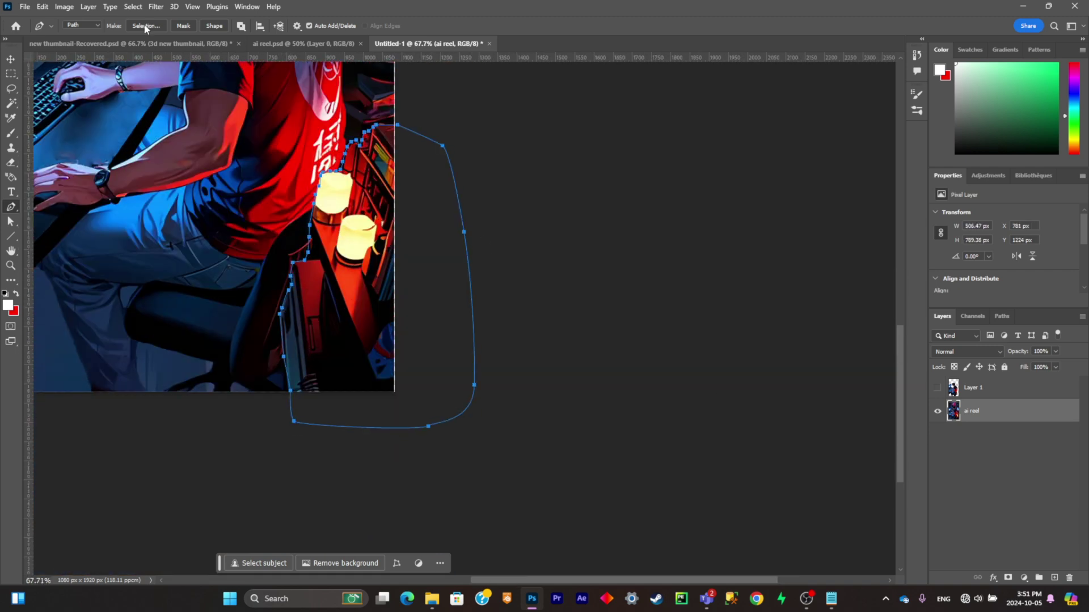
key("ctrl+Return")
scroll(698, 369, "down", 4)
key("ctrl+j")
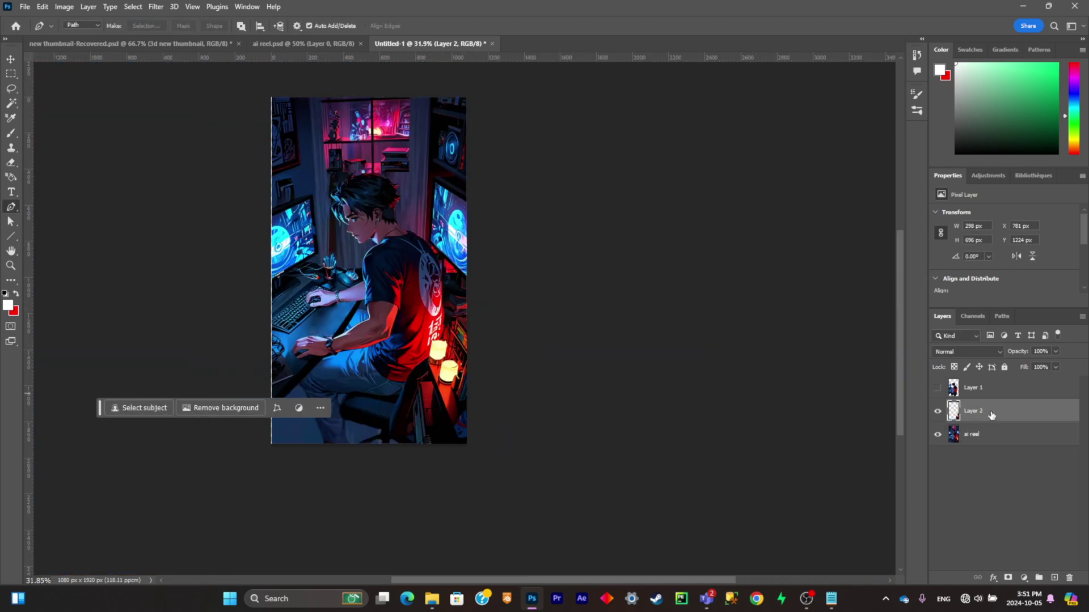
left_click_drag(992, 415, 990, 381)
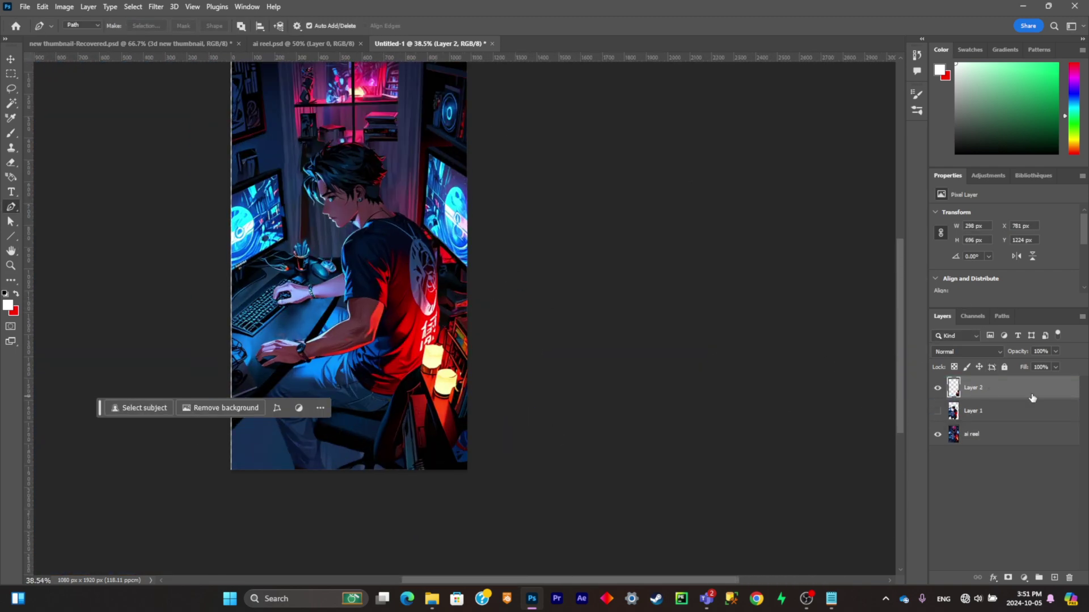
Lasso the person and lamps on ai reel and remove them with Delete and Fill Selection
left_click(938, 411)
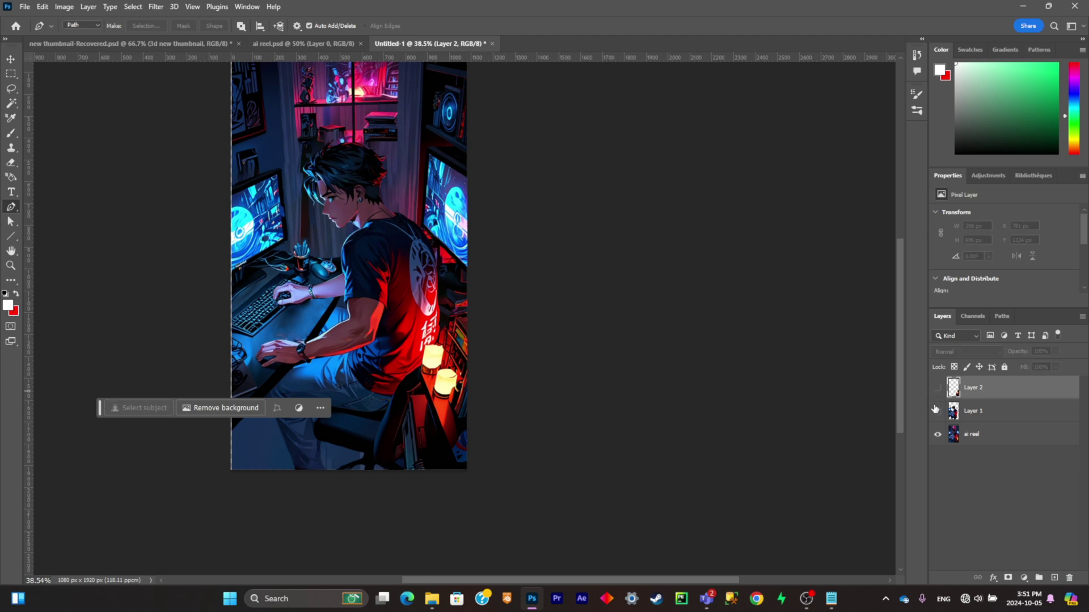
left_click(9, 90)
mouse_move(225, 234)
left_mouse_down()
mouse_move(280, 206)
mouse_move(297, 274)
mouse_move(327, 287)
mouse_move(337, 279)
mouse_move(296, 222)
mouse_move(306, 190)
mouse_move(352, 174)
mouse_move(380, 187)
mouse_move(395, 233)
mouse_move(442, 297)
mouse_move(449, 347)
mouse_move(469, 340)
mouse_move(528, 571)
mouse_move(456, 597)
mouse_move(351, 547)
mouse_move(195, 508)
left_mouse_up()
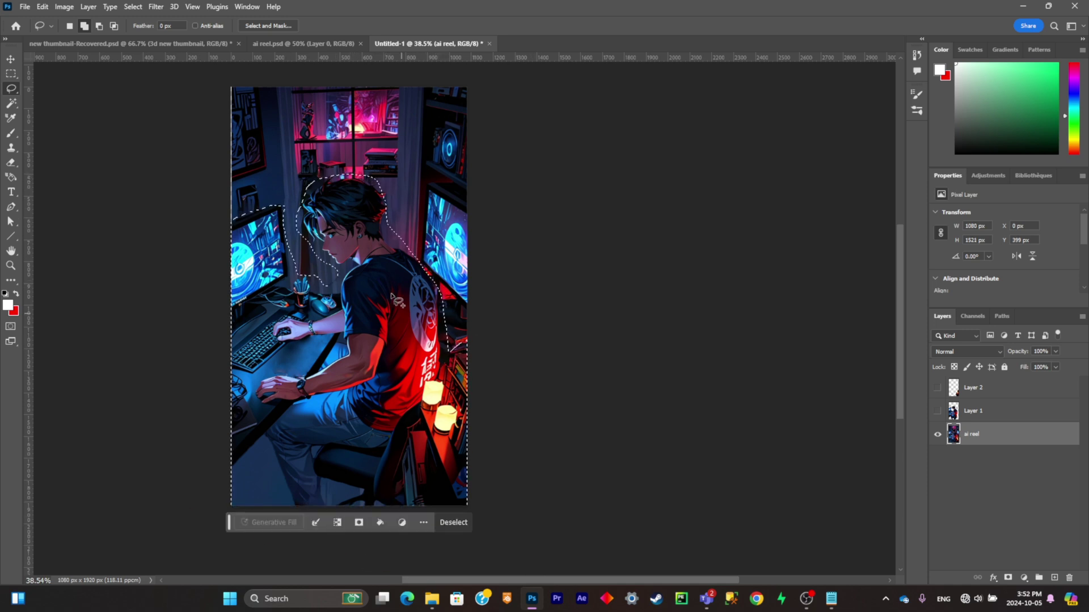
right_click(349, 276)
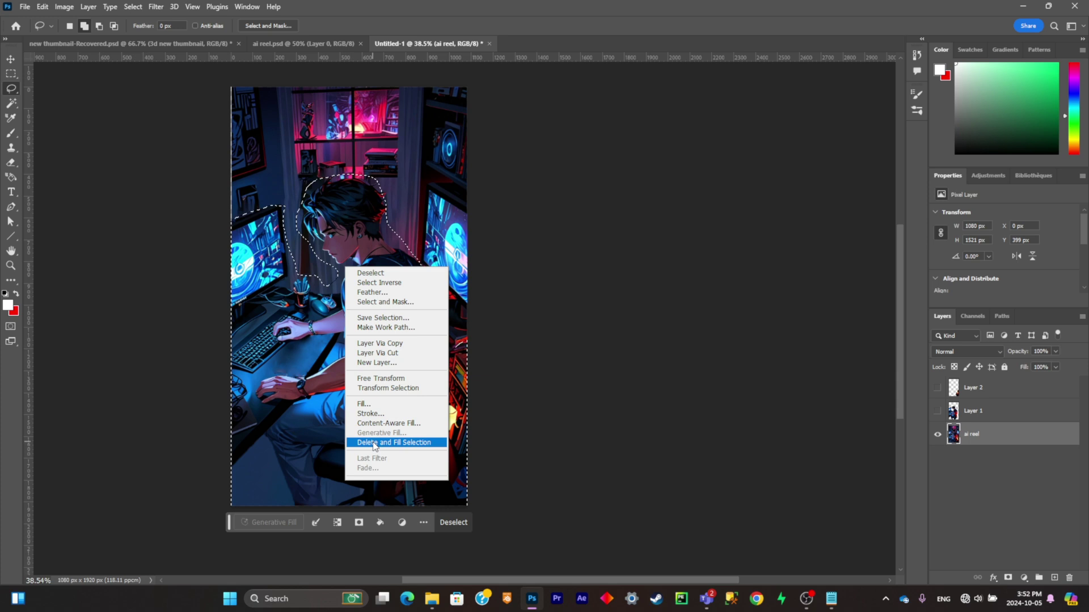
left_click(390, 441)
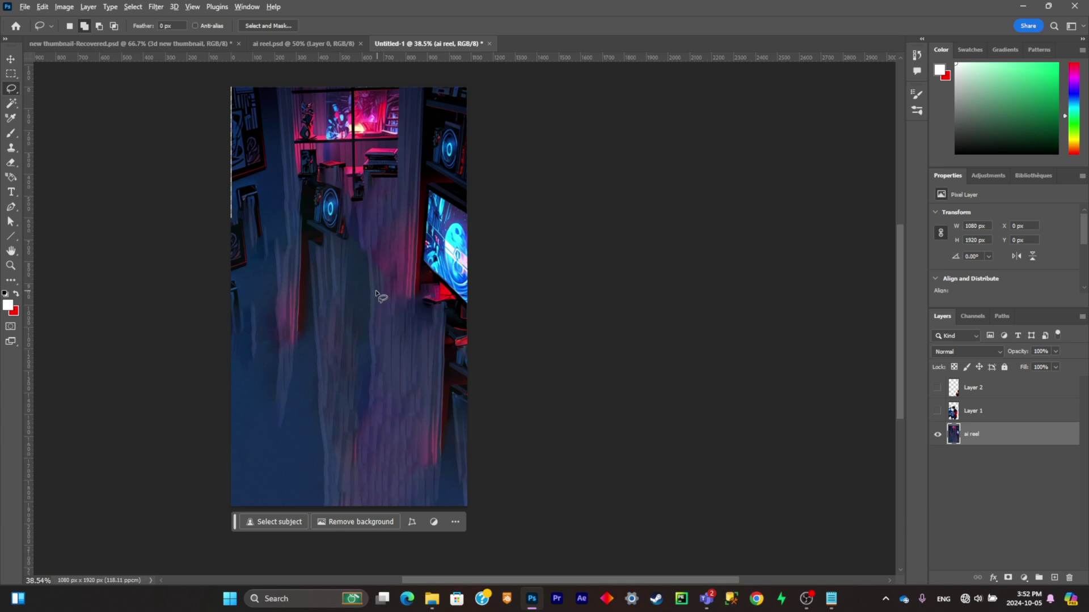
Make the person and lamps cut-out layers visible again
scroll(378, 281, "up", 1)
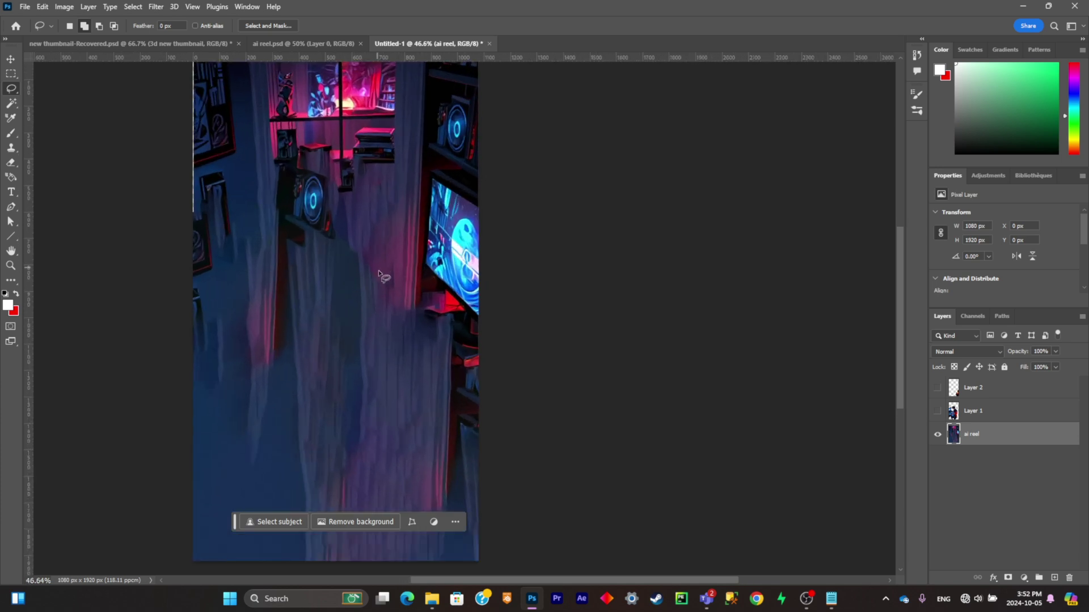
left_click(937, 411)
left_click(937, 389)
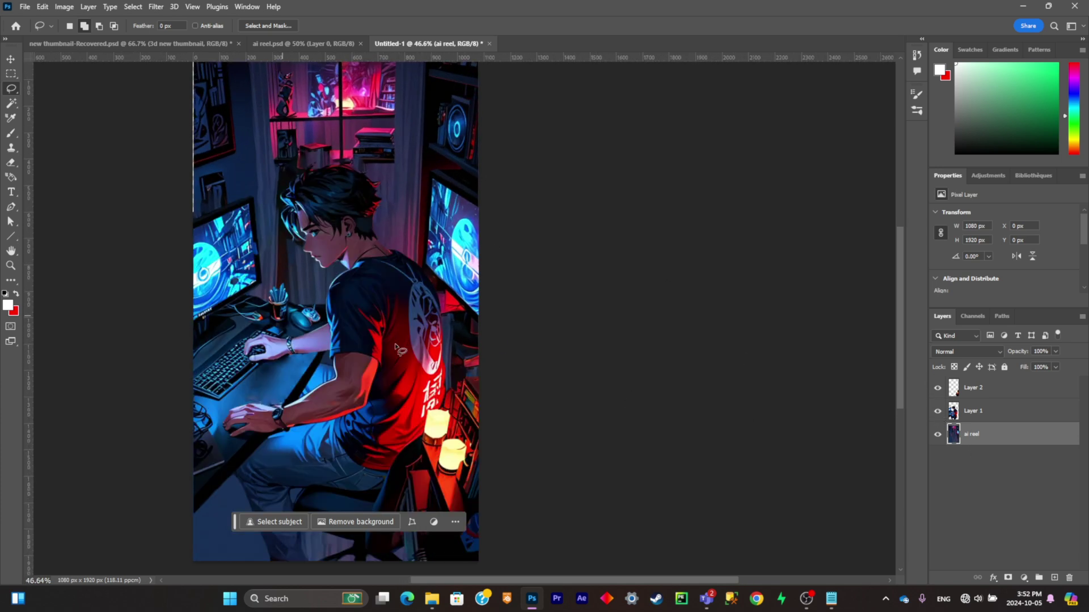
scroll(328, 311, "down", 1)
Save the gamer document as a PSD and open the Leonardo rich-man-with-cars PSD
key("ctrl+s")
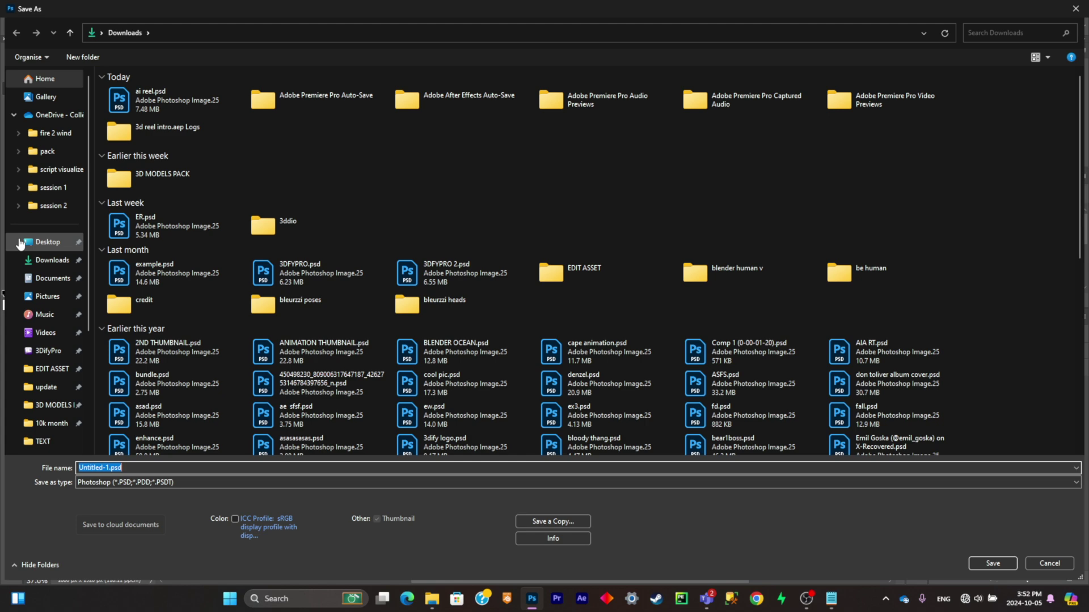
type("pspdpsdppsdpsdsds")
key("Return")
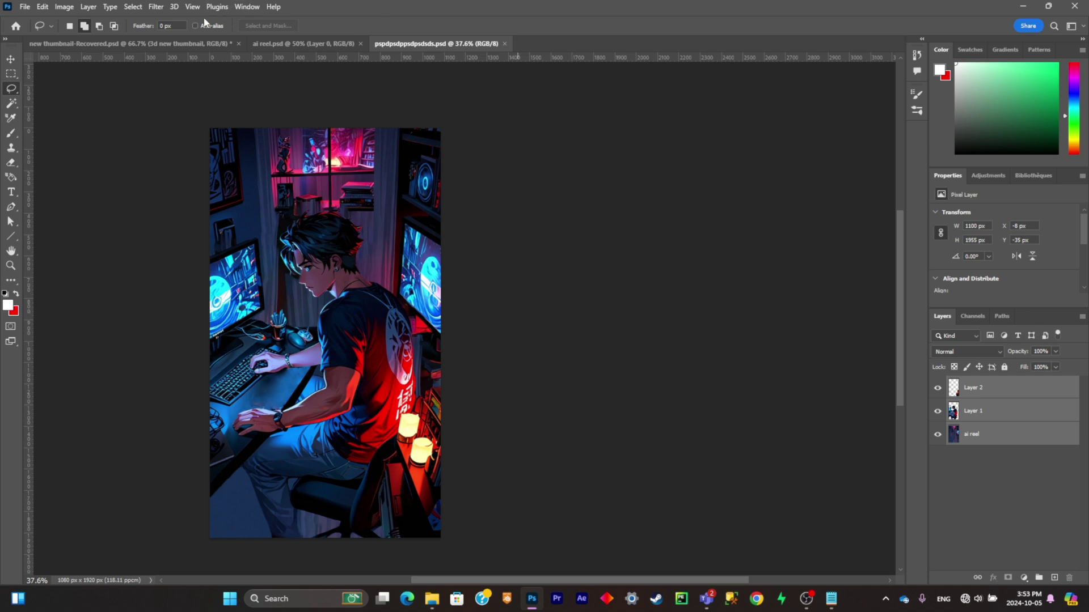
key("ctrl+0")
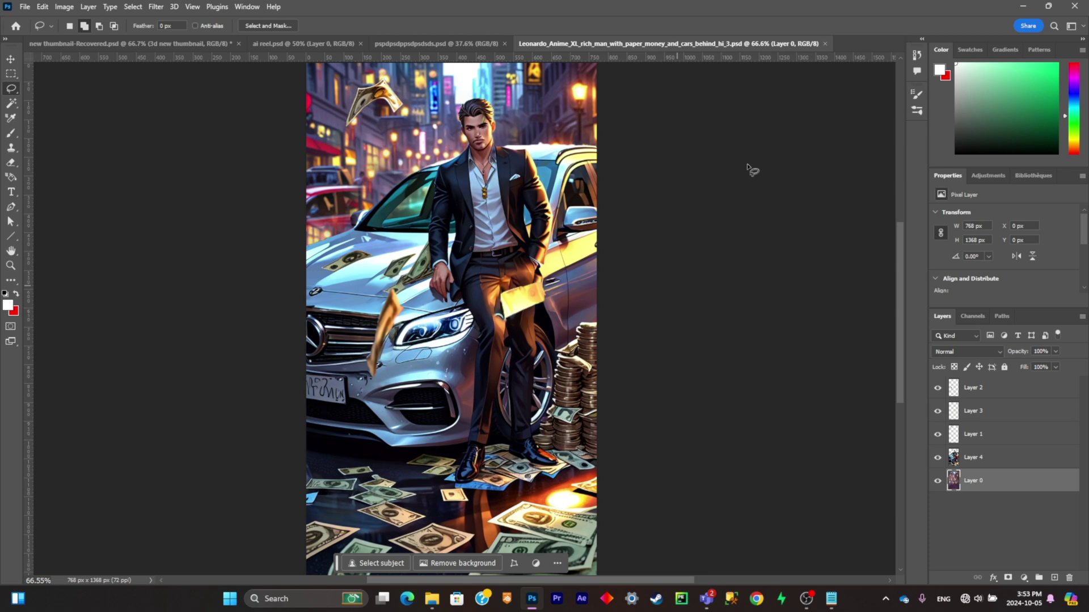
Toggle the man-and-car, Layer 1, Layer 3 and Layer 2 eyes so layers 0–4 all show
left_click(937, 458)
left_click(938, 461)
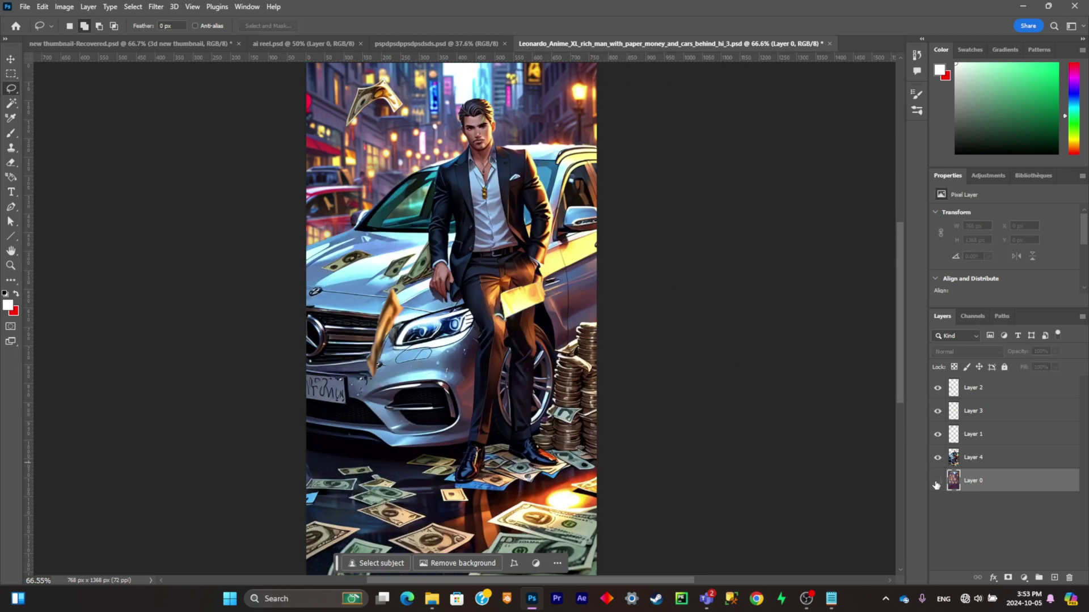
left_click(938, 435)
left_click(938, 435)
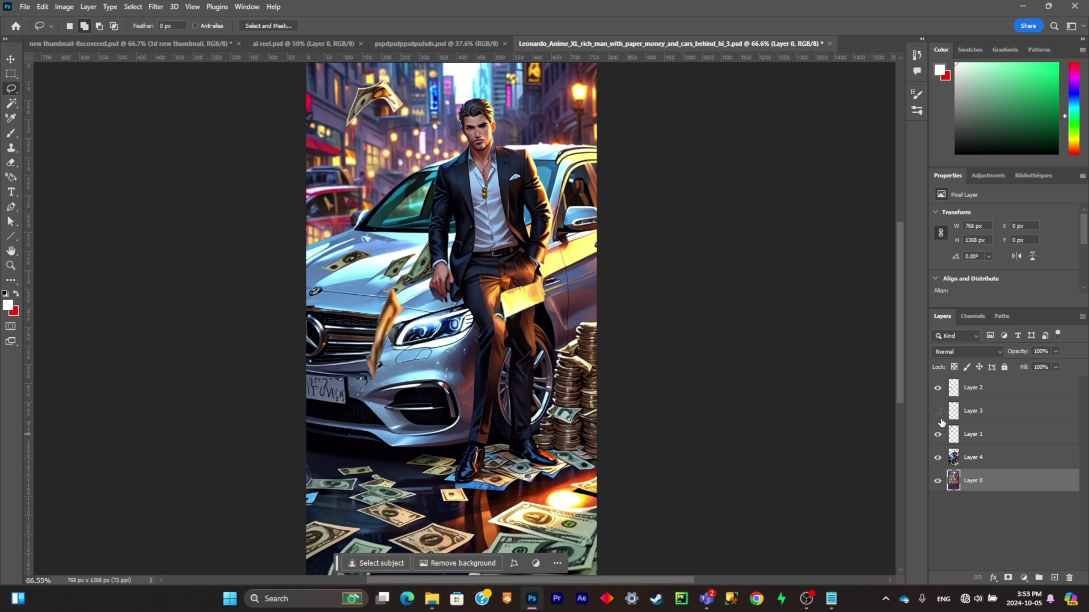
left_click(938, 411)
left_click(938, 388)
left_click(938, 388)
scroll(669, 405, "down", 2)
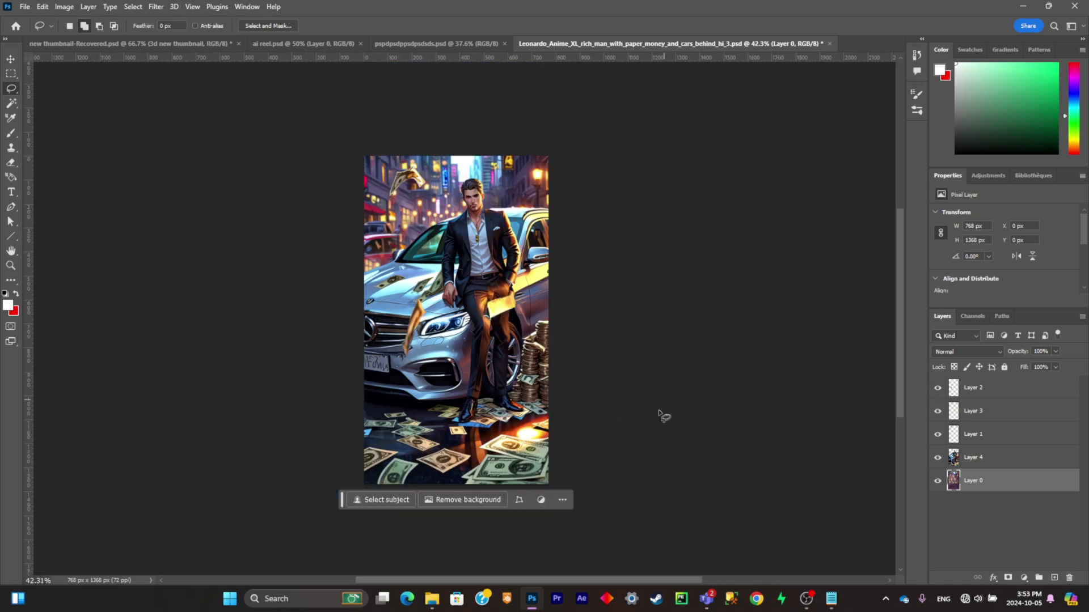
In After Effects, create Comp 1, import the gamer PSD as a layered composition and open it
left_click(581, 599)
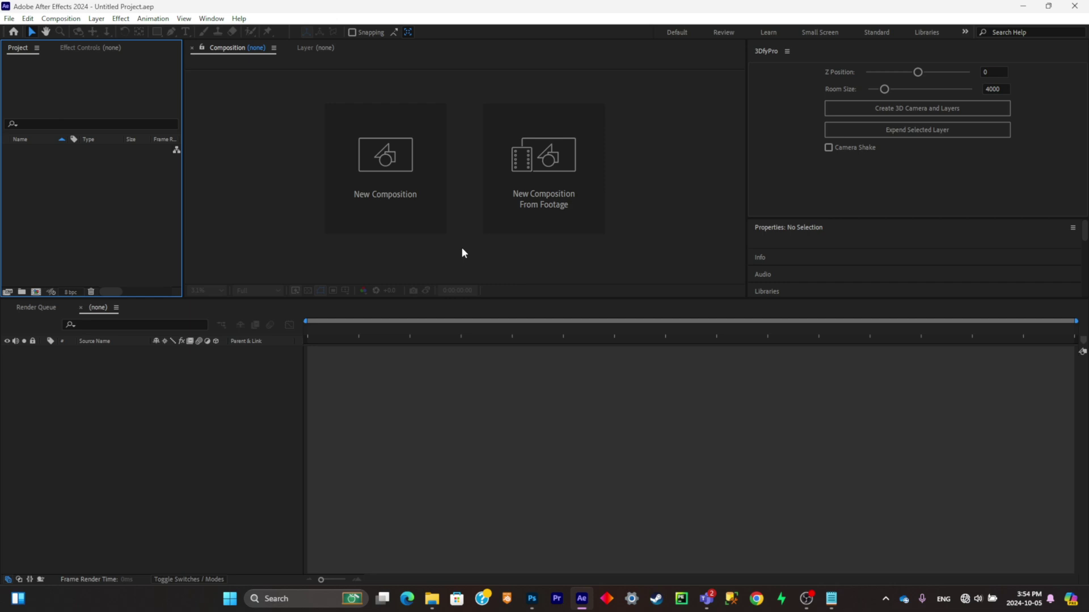
left_click(411, 182)
left_click(495, 490)
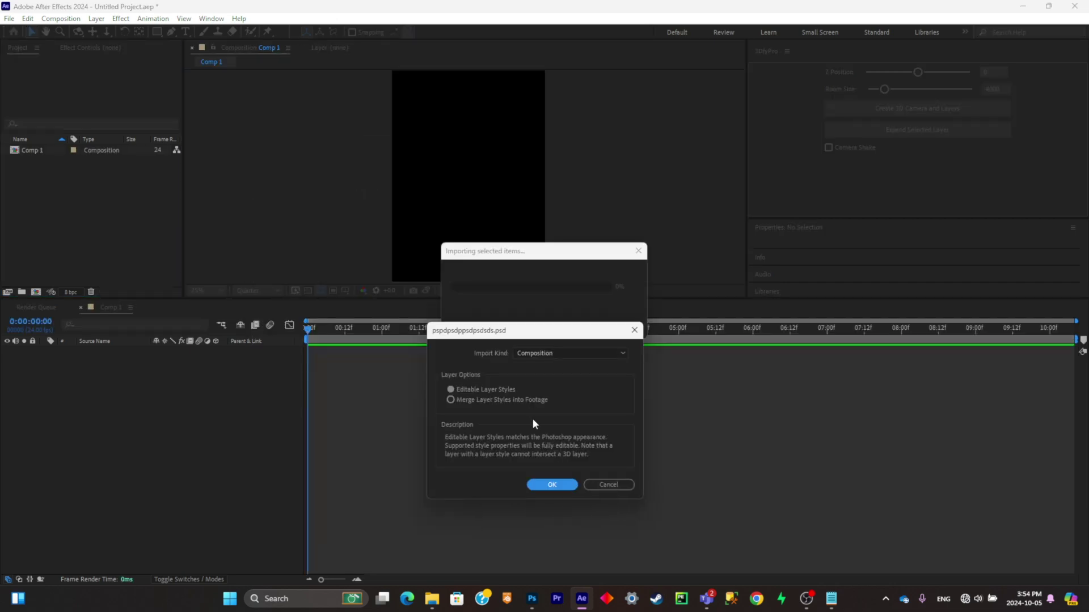
left_click(552, 485)
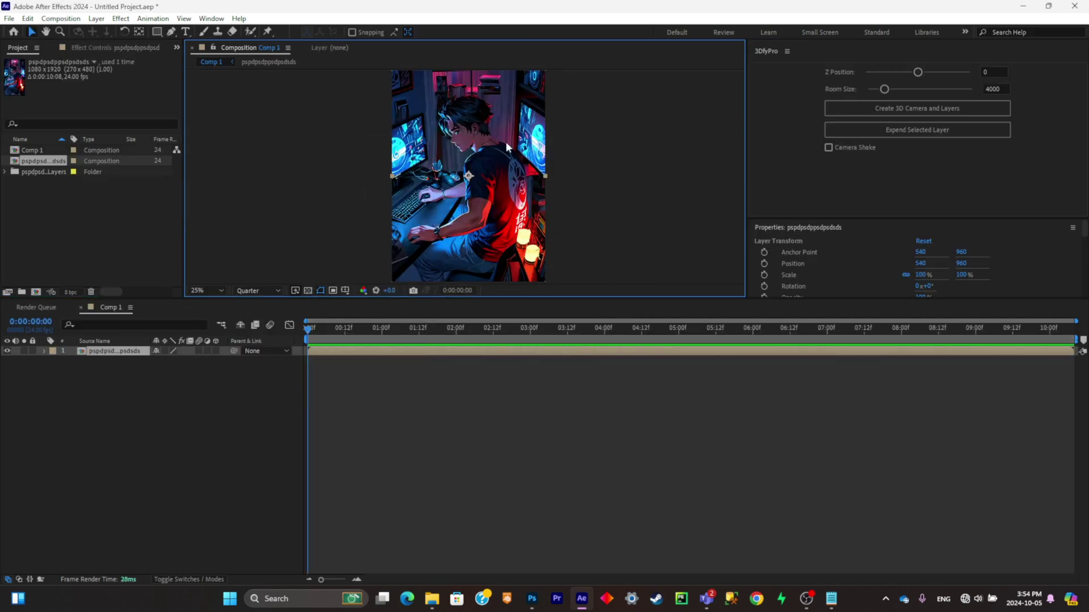
double_click(127, 351)
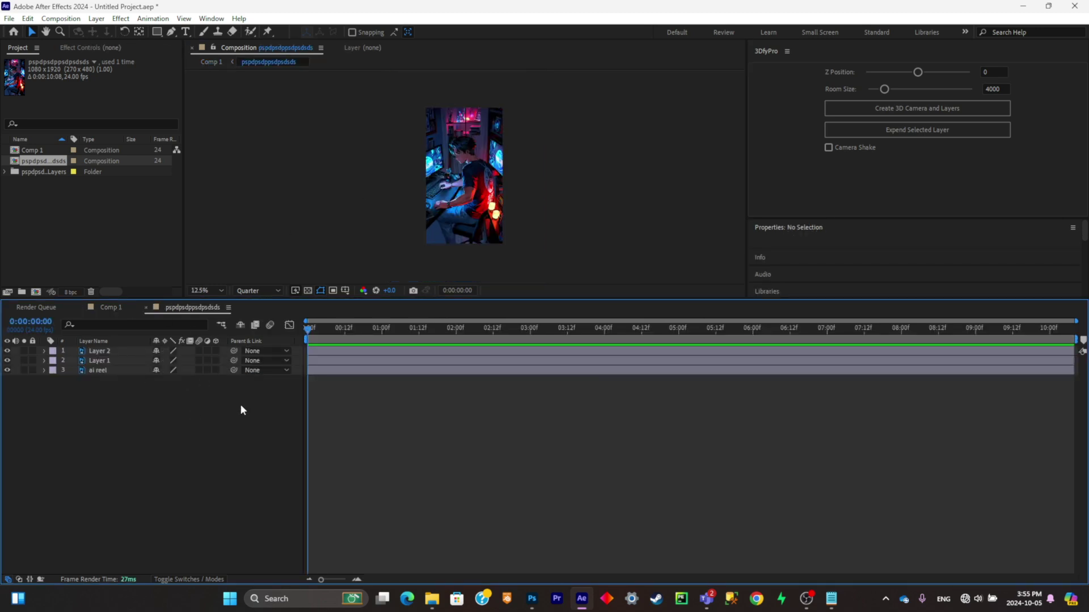
Zoom the preview to 25% and hide Layer 2 and the ai reel layer
key("period")
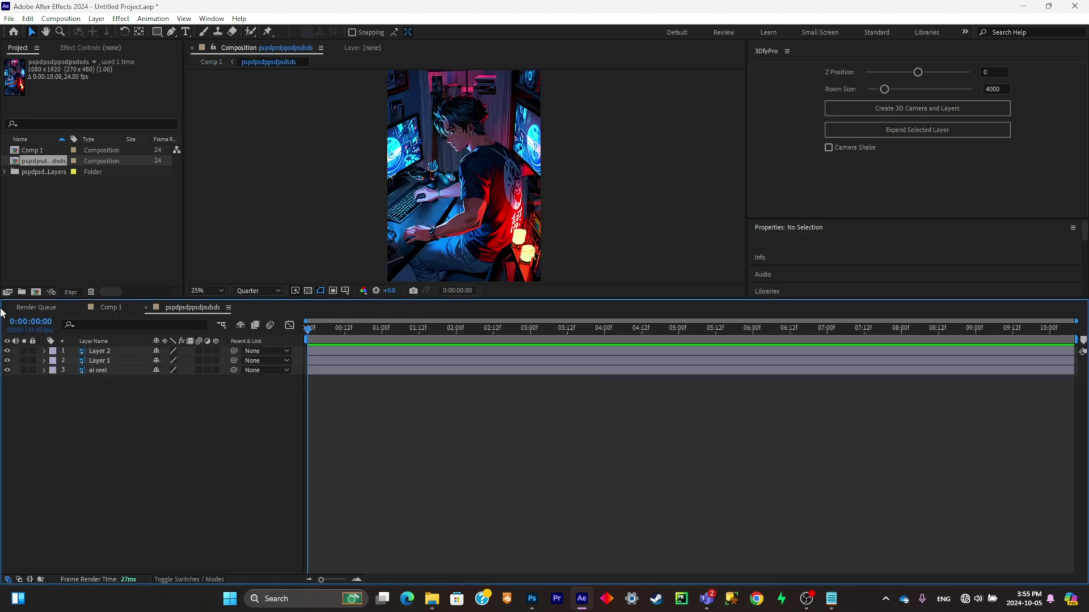
left_click(7, 352)
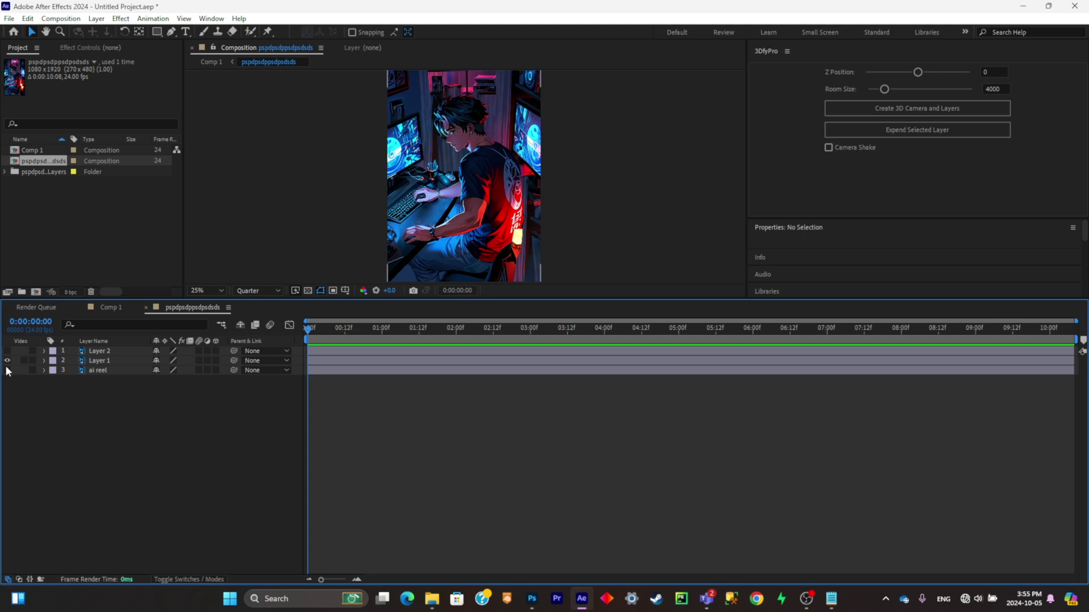
left_click(7, 370)
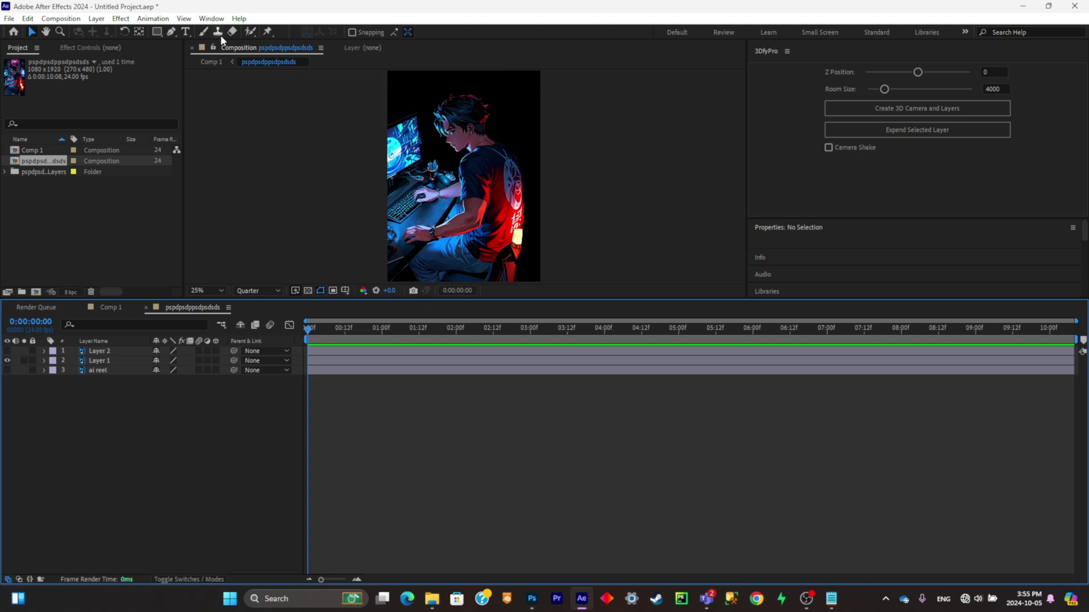
left_click(268, 31)
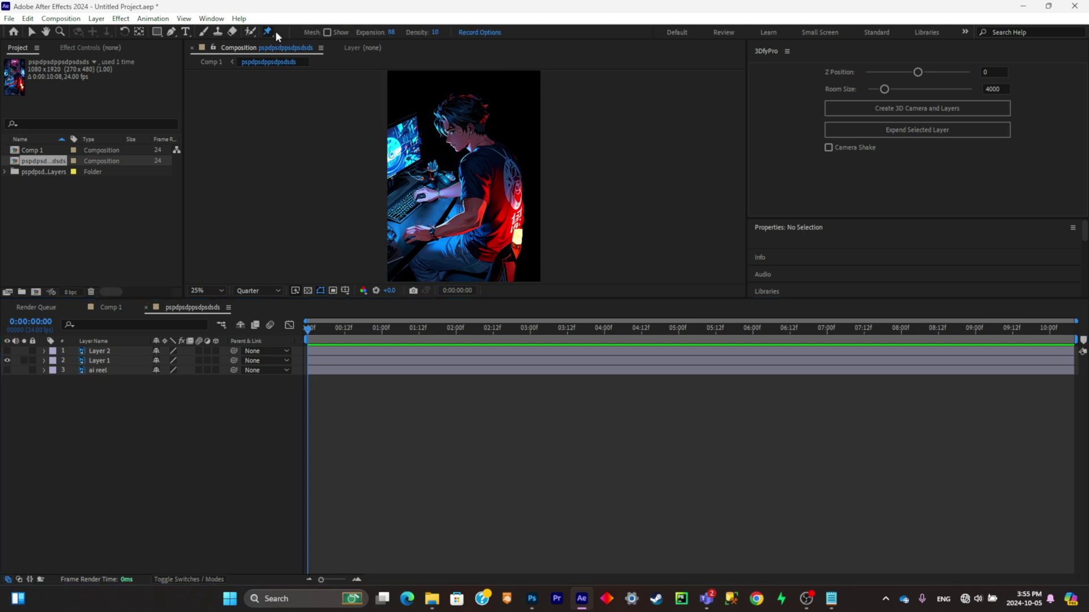
Pin the character's hair and keyframe it bending up and right later, then preview the sway
scroll(454, 101, "up", 2)
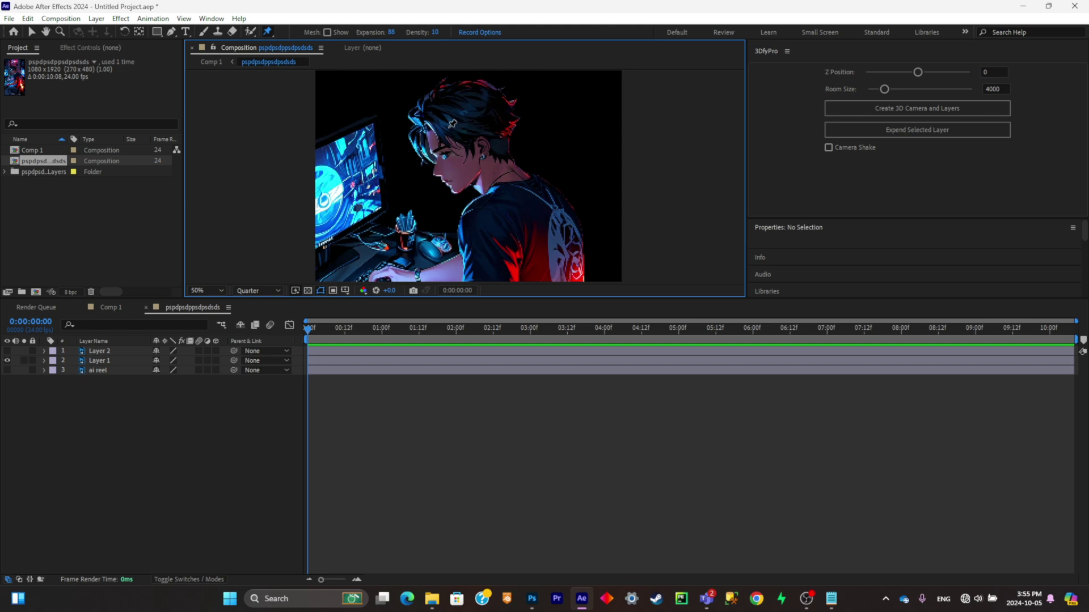
left_click(448, 127)
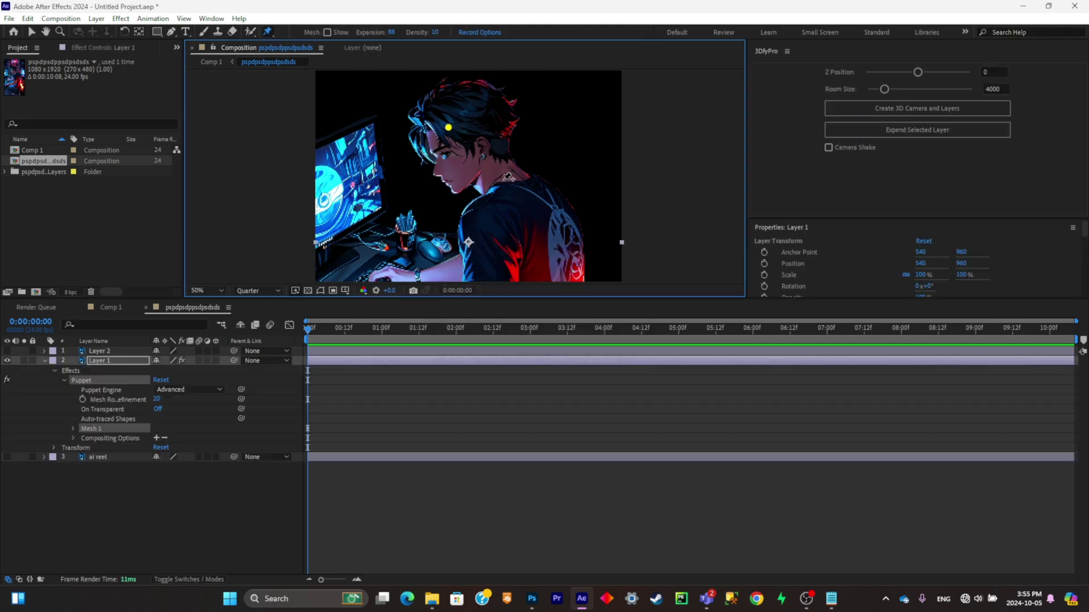
scroll(509, 177, "down", 2)
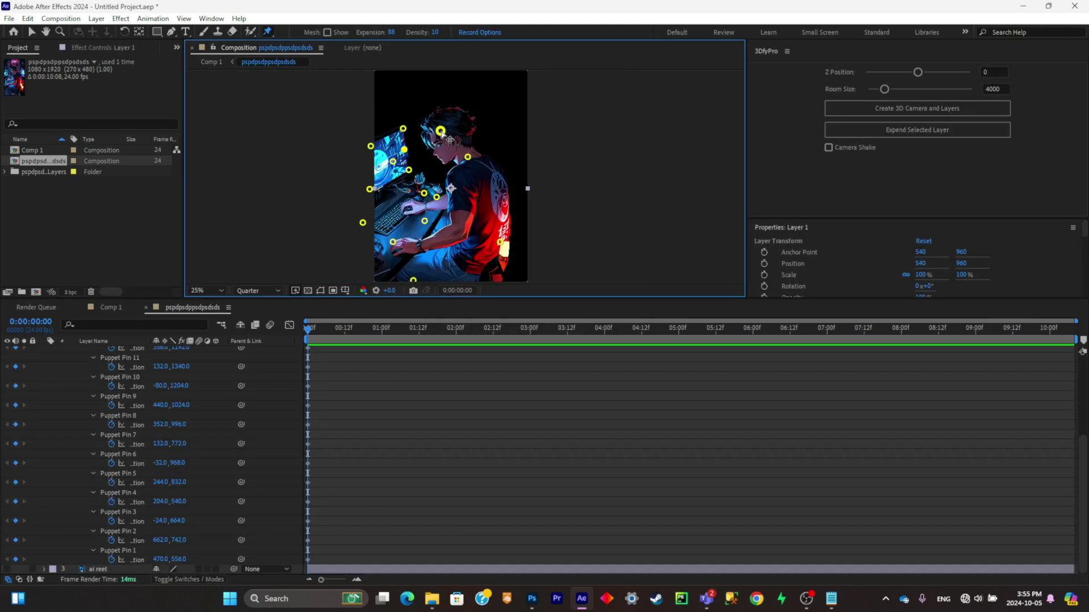
left_click_drag(441, 134, 436, 137)
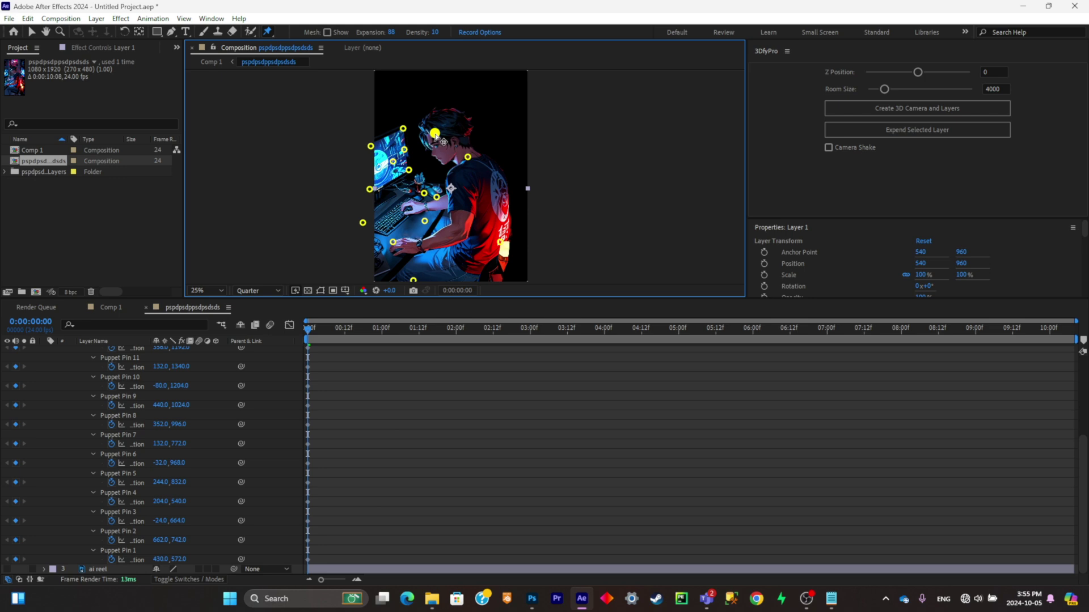
left_click_drag(339, 328, 440, 331)
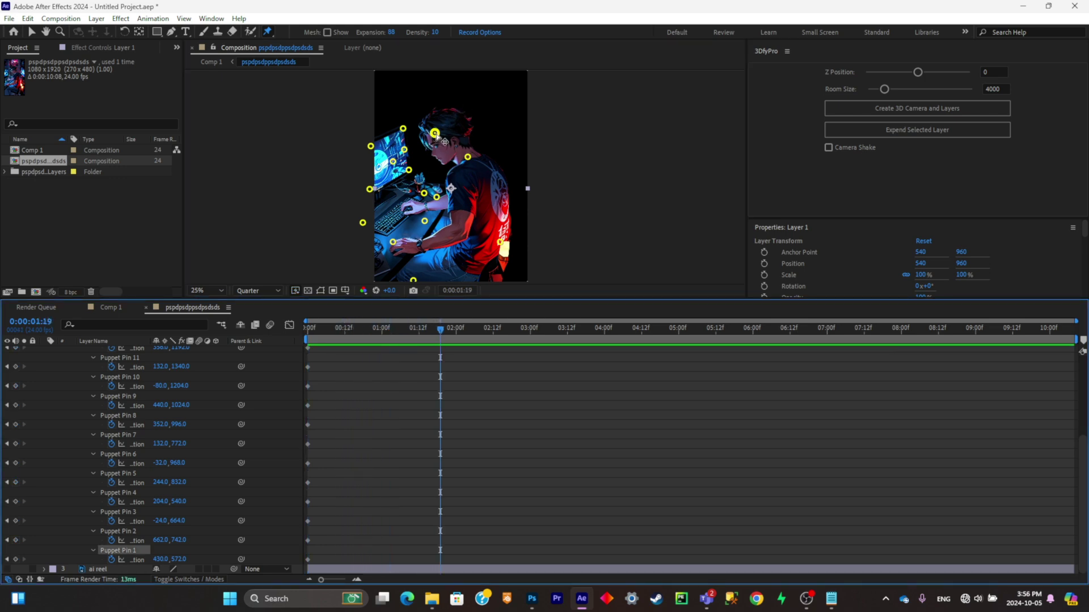
left_click_drag(438, 137, 447, 132)
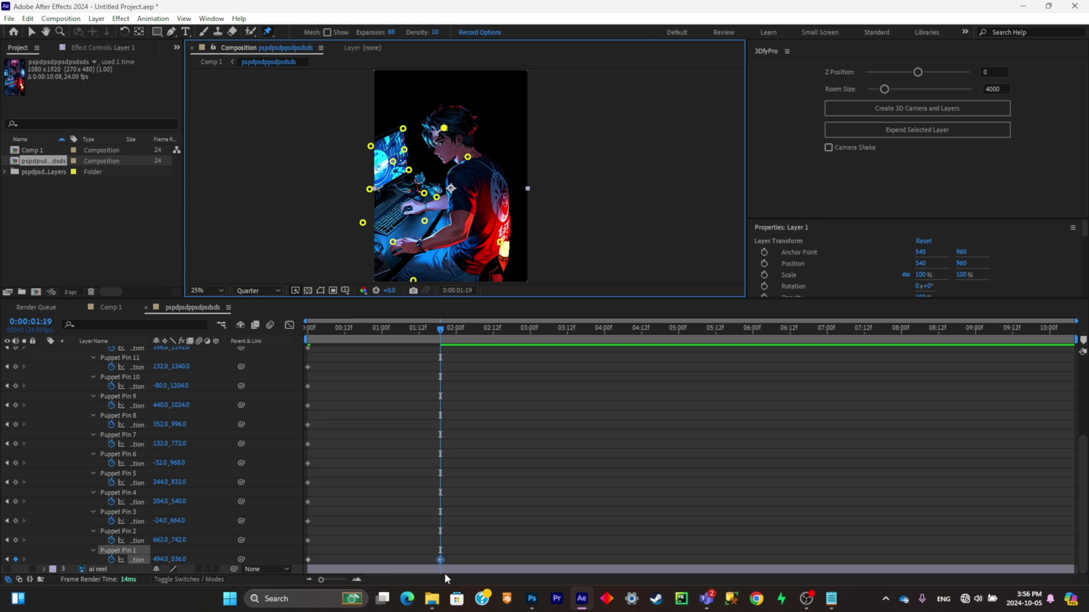
key("Page_Down")
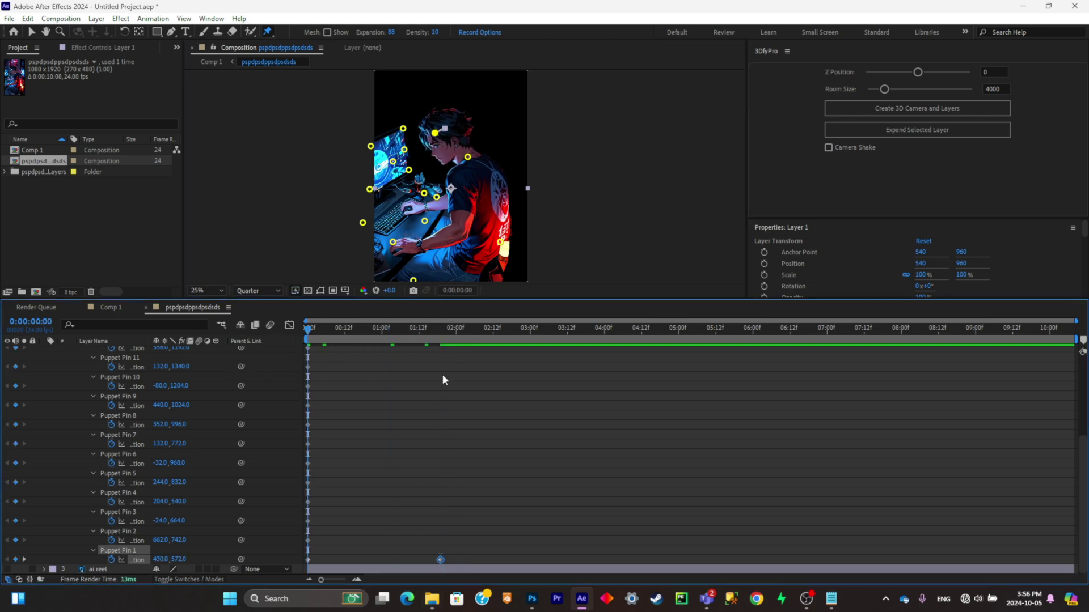
key("space")
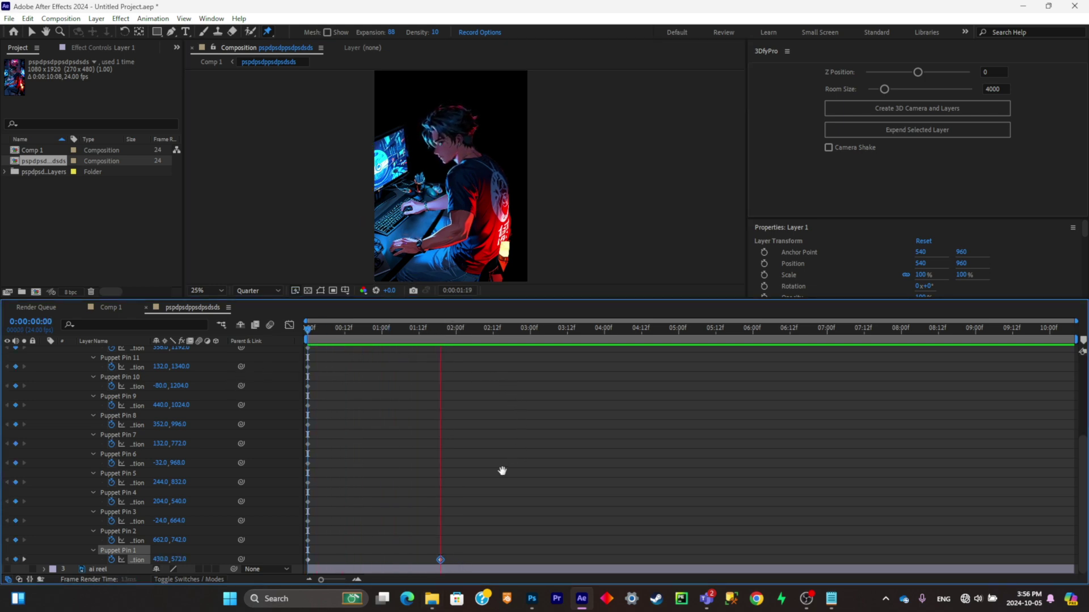
key("space")
Move Puppet Pin 1's hair keyframe to about 3:02, paste the sway at about 4:11, and collapse Layer 1
left_click_drag(466, 555, 298, 559)
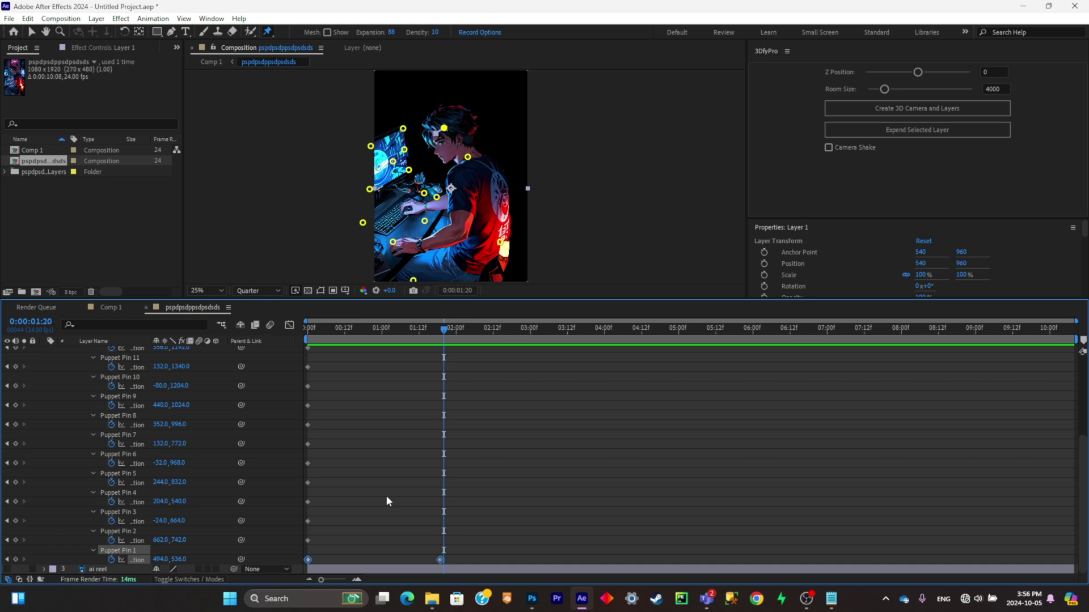
key("Delete")
left_click(435, 550)
left_click_drag(441, 559, 343, 553)
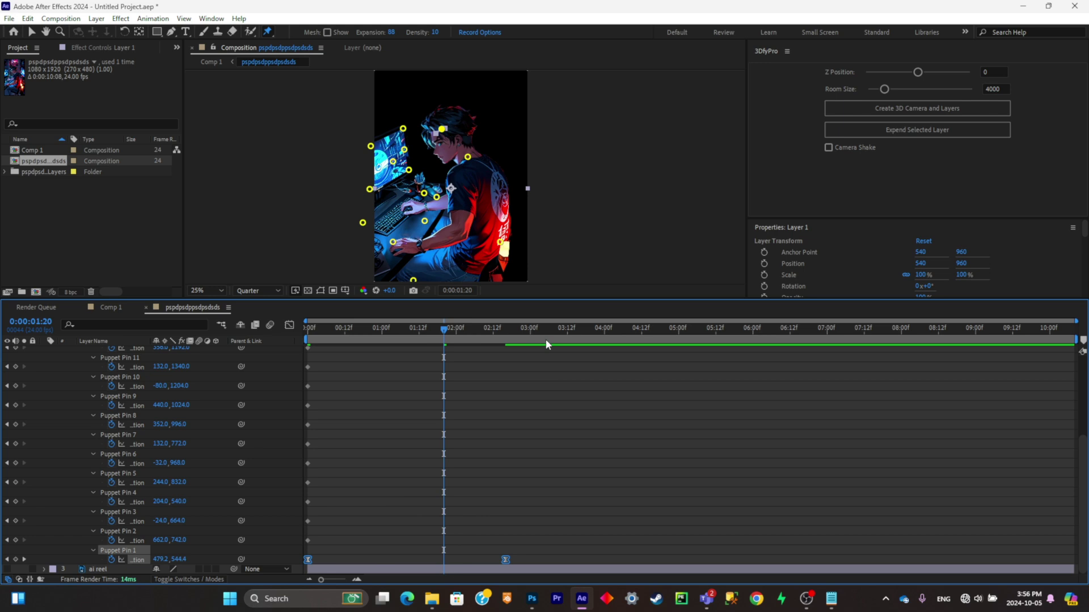
left_click_drag(547, 330, 1004, 346)
key("ctrl+v")
scroll(267, 366, "up", 5)
left_click(270, 366)
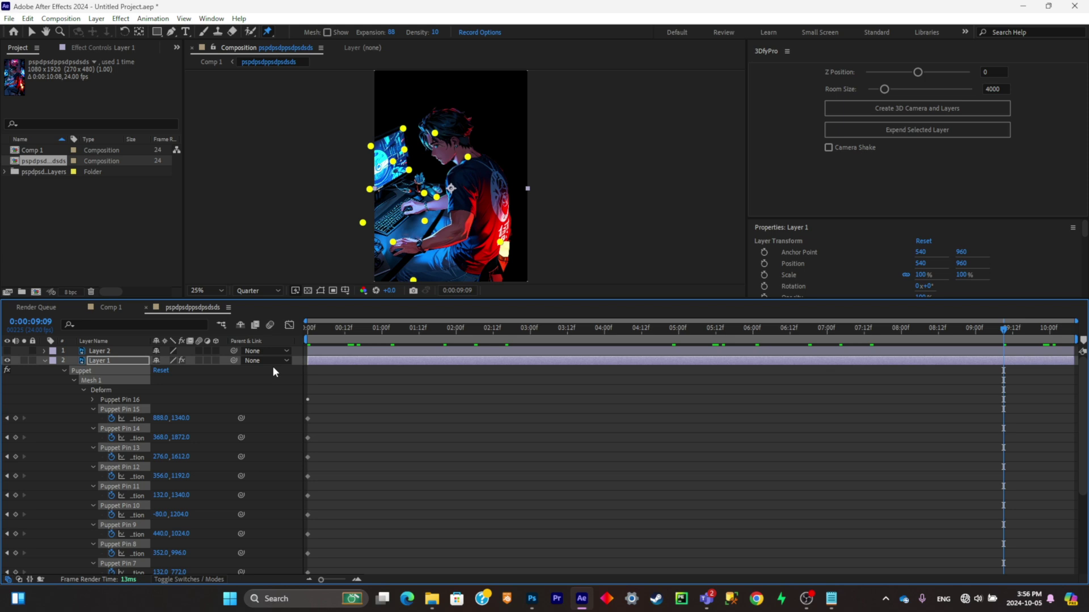
left_click(410, 428)
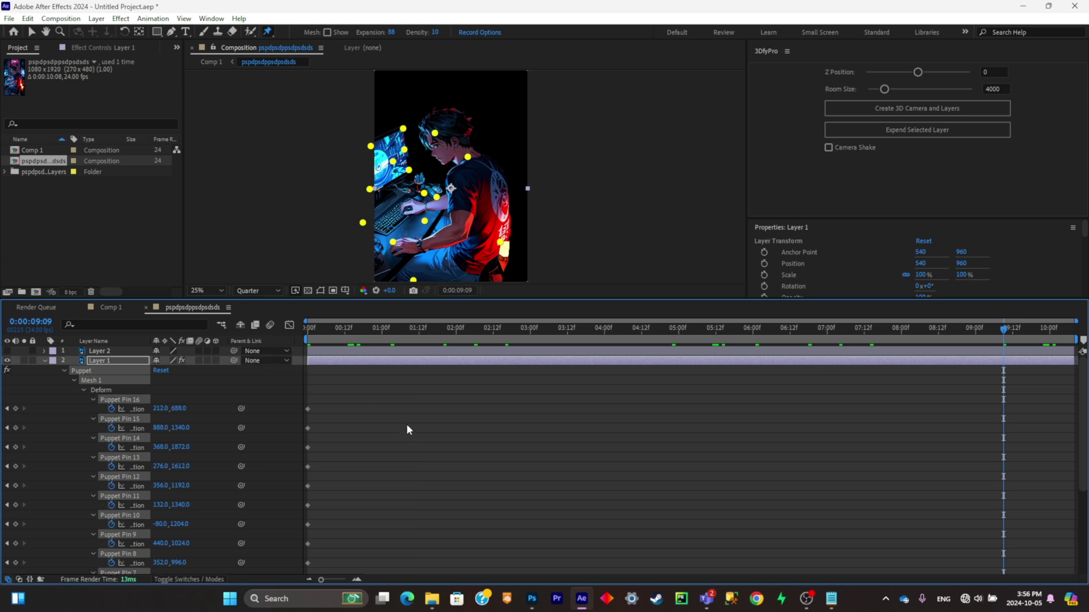
key("u")
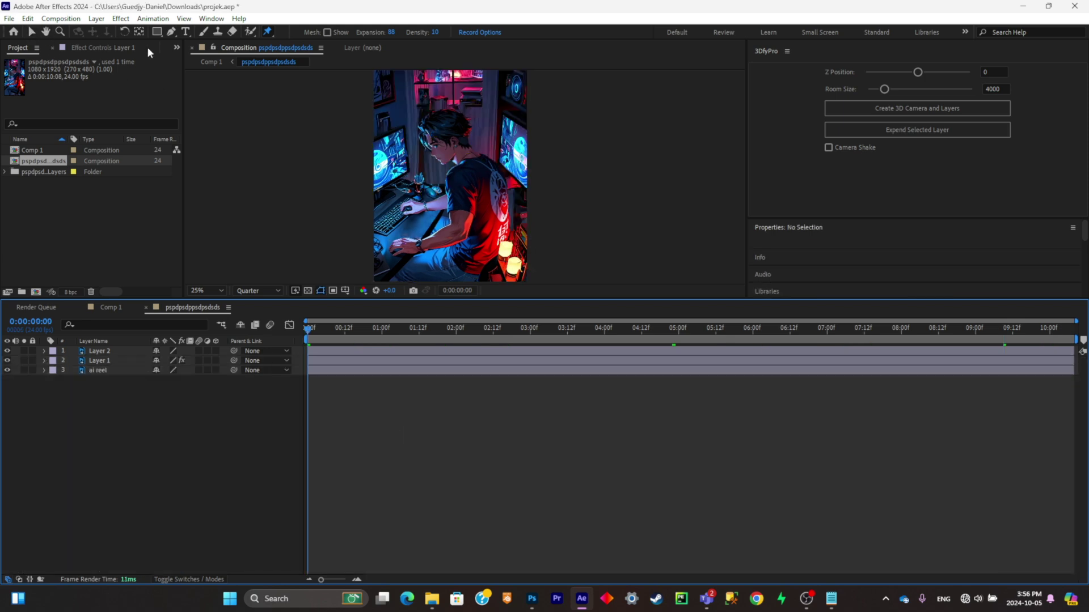
Add a white 'WORK' text layer and centre it horizontally at position 544, 1040
left_click(185, 32)
left_click(413, 196)
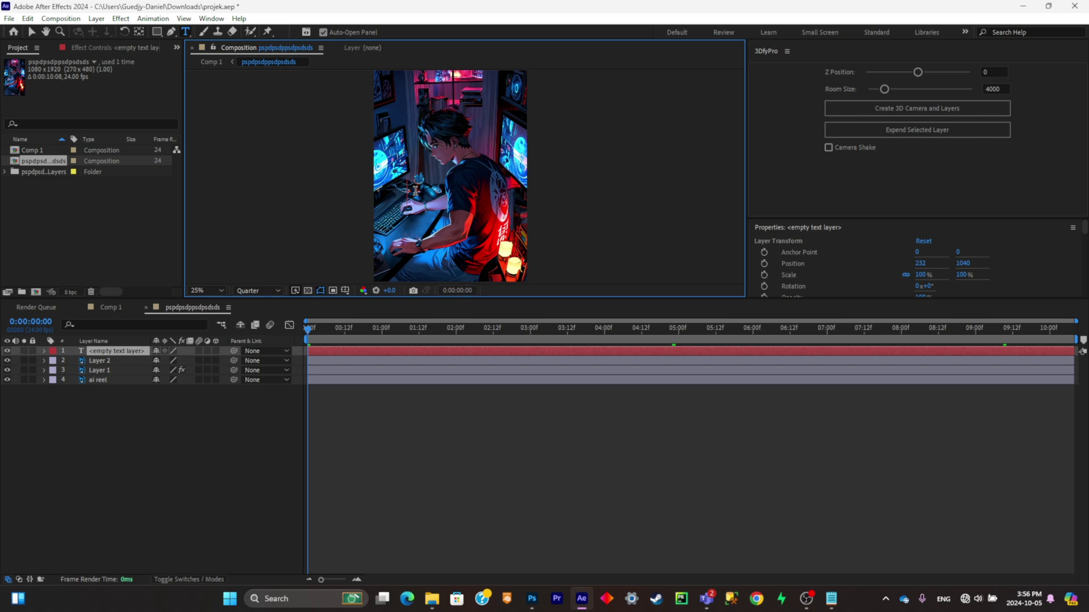
type("WOERJ")
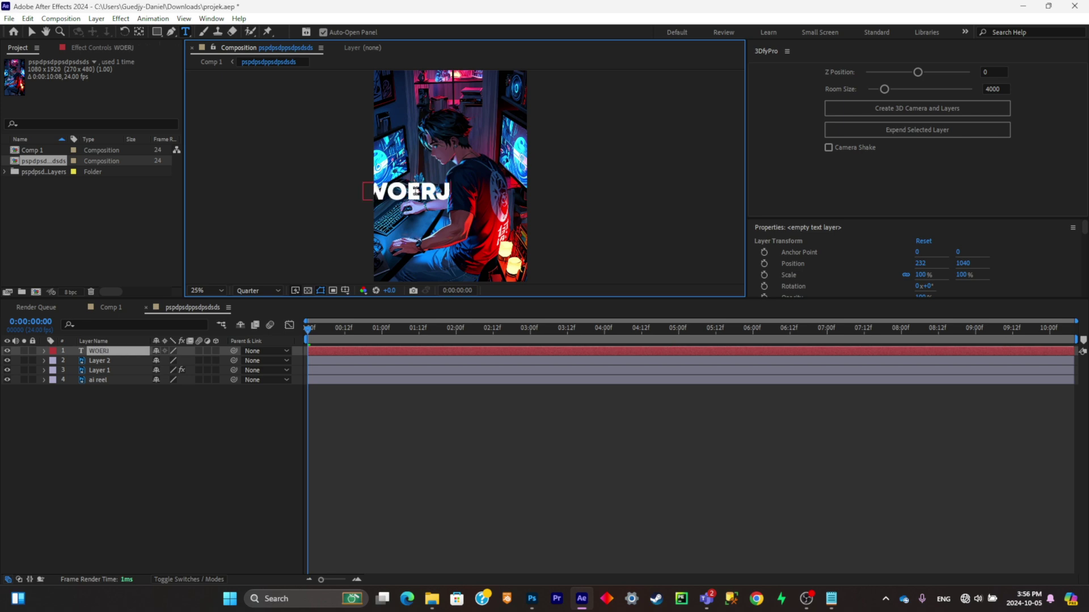
key("BackSpace")
key("BackSpace")
key("BackSpace")
type("RK")
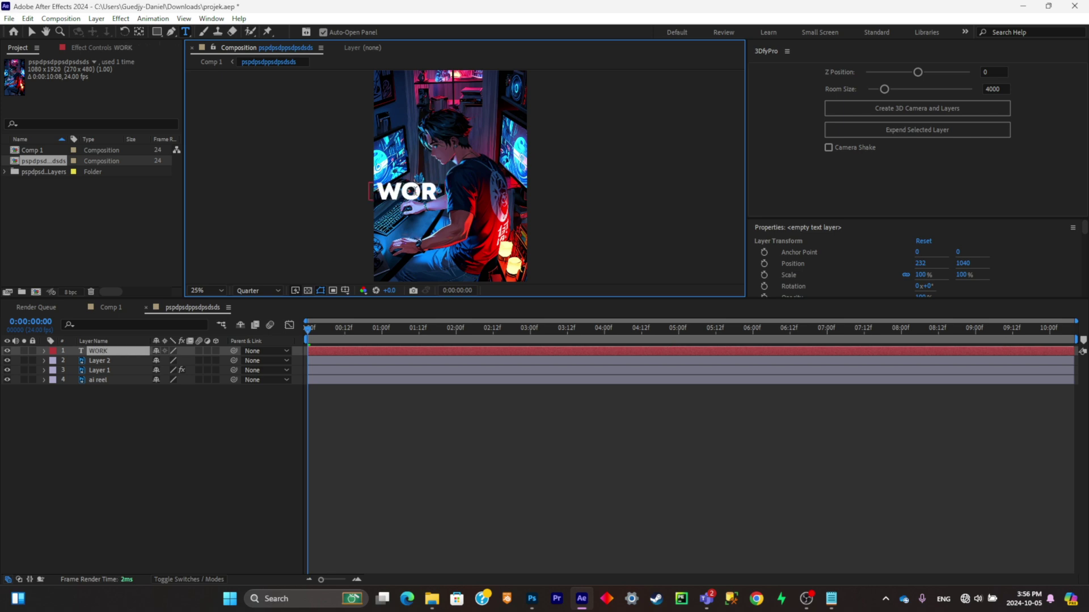
left_click(39, 31)
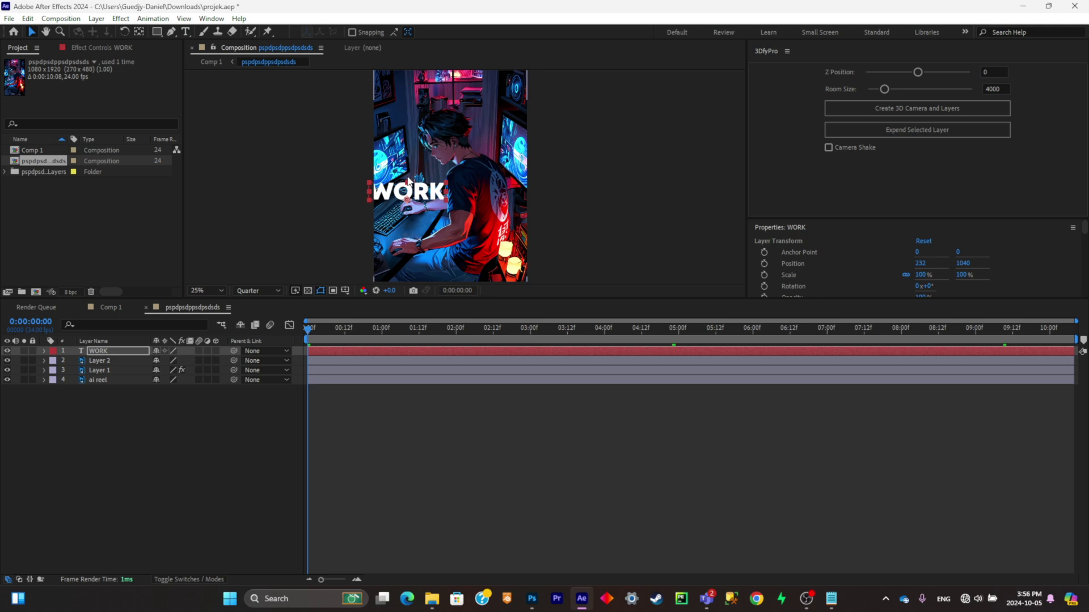
left_click_drag(433, 196, 476, 196)
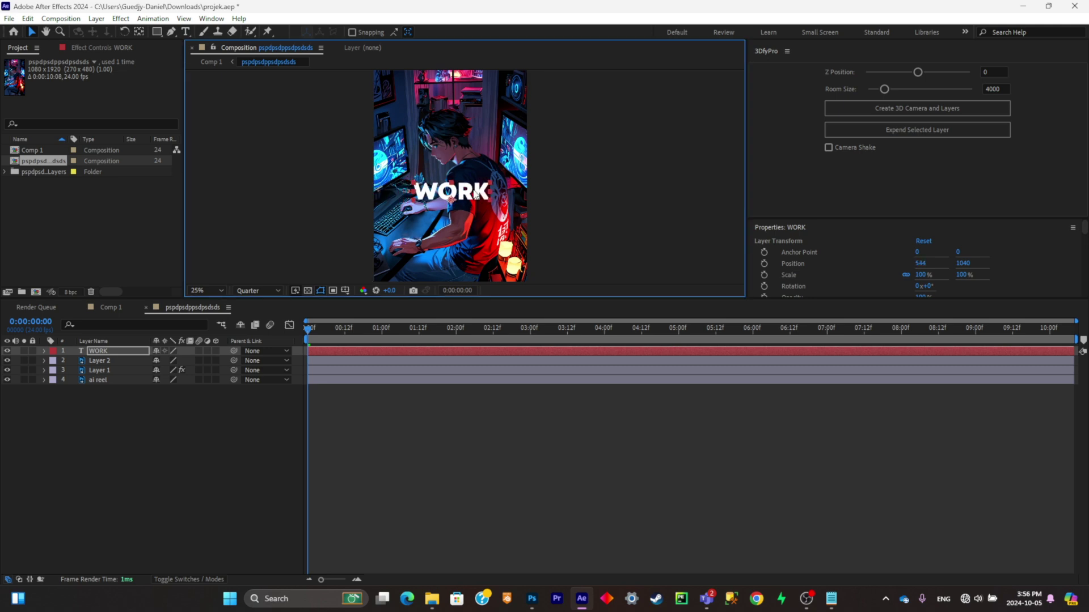
key("comma")
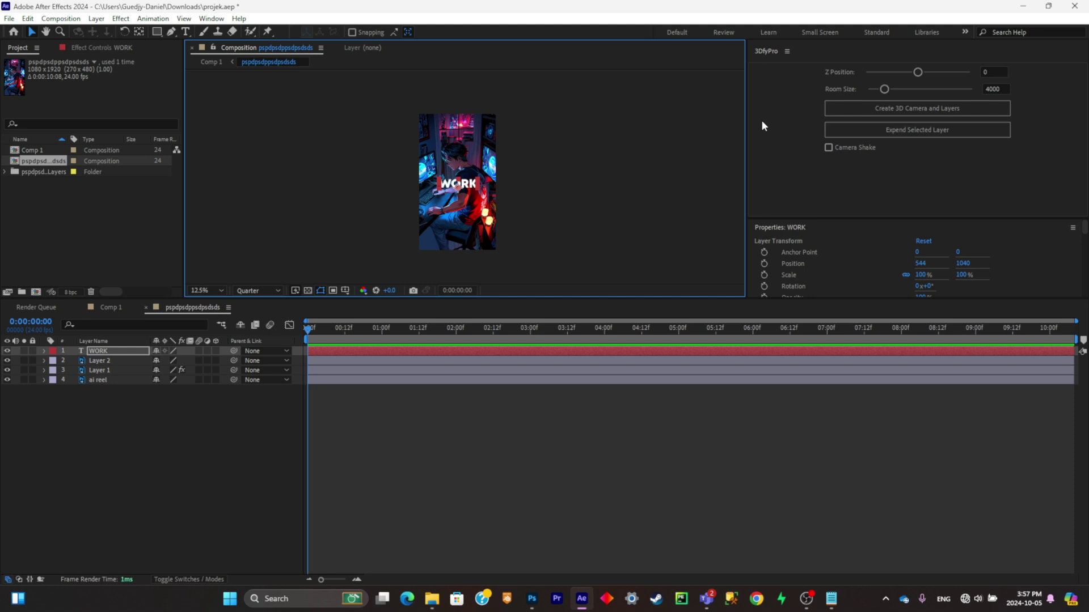
Create the 3DflyPro 3D camera rig and show a 2-view layout with a top view
left_click(979, 105)
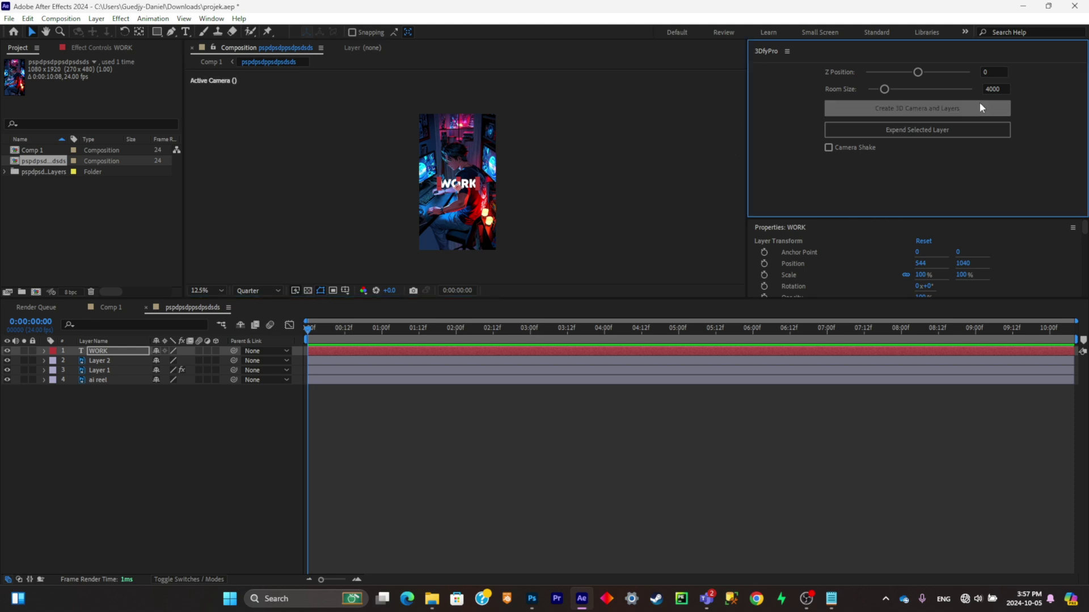
key("period")
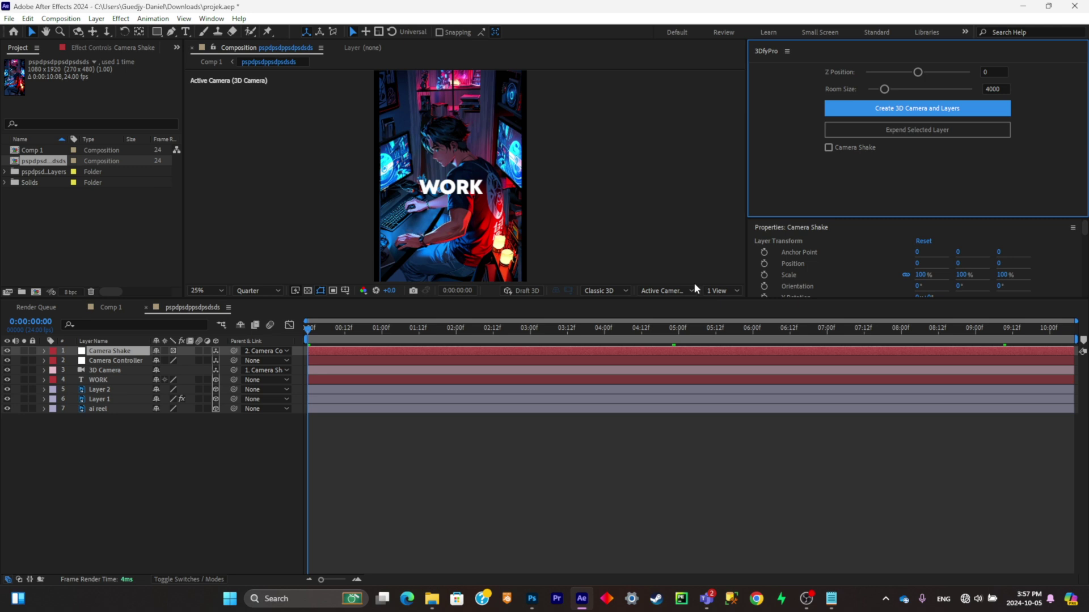
left_click(716, 290)
left_click(726, 313)
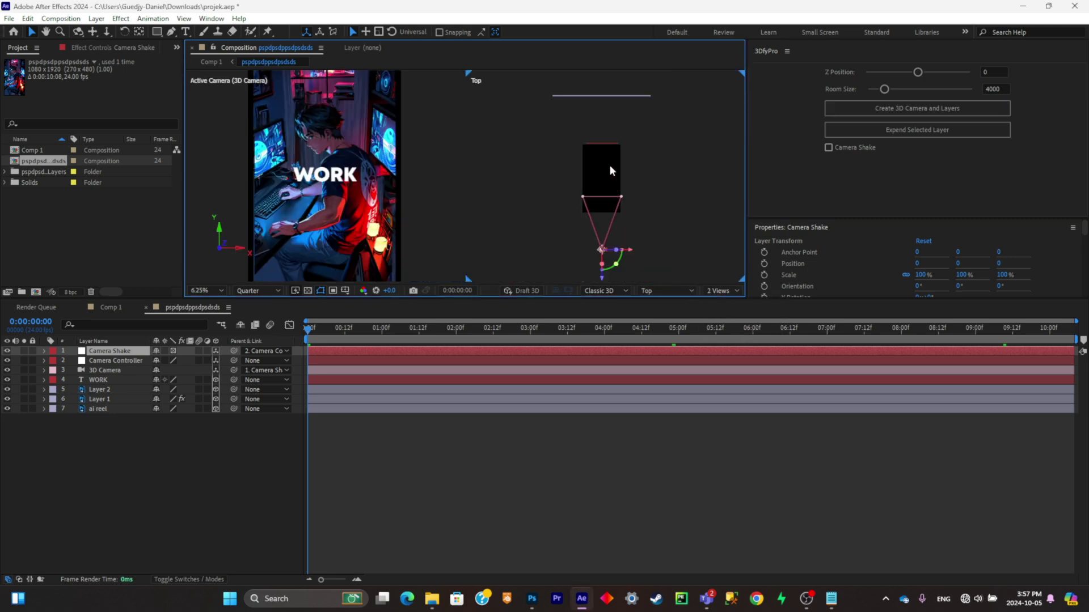
scroll(611, 166, "down", 2)
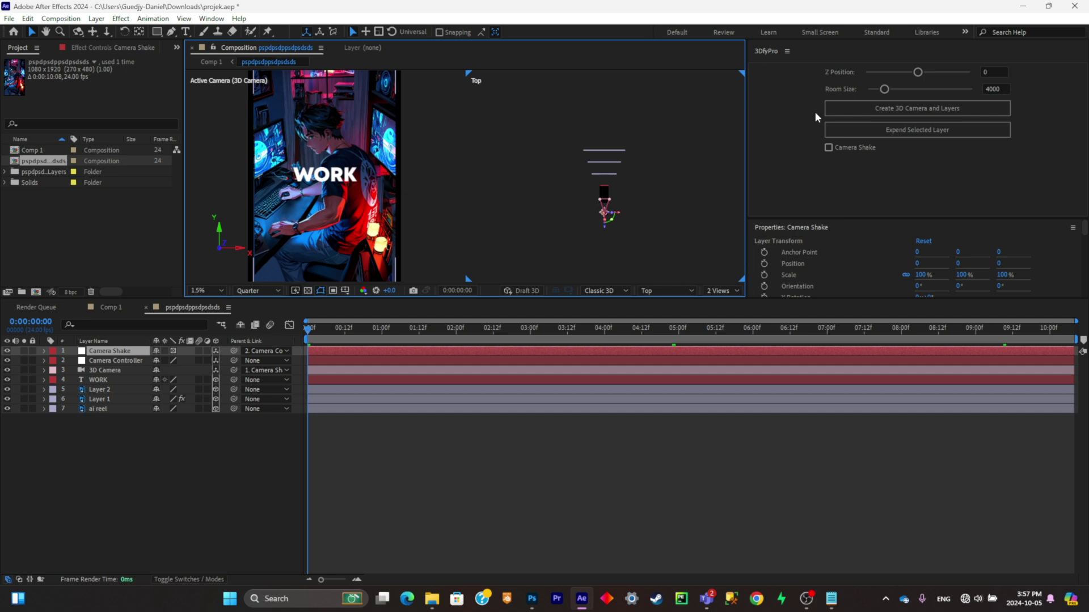
Set Room Size 12369 and Z Position -437, and enable Camera Shake at intensity 2.03
left_click_drag(885, 89, 913, 77)
key("h")
scroll(643, 169, "down", 1)
key("v")
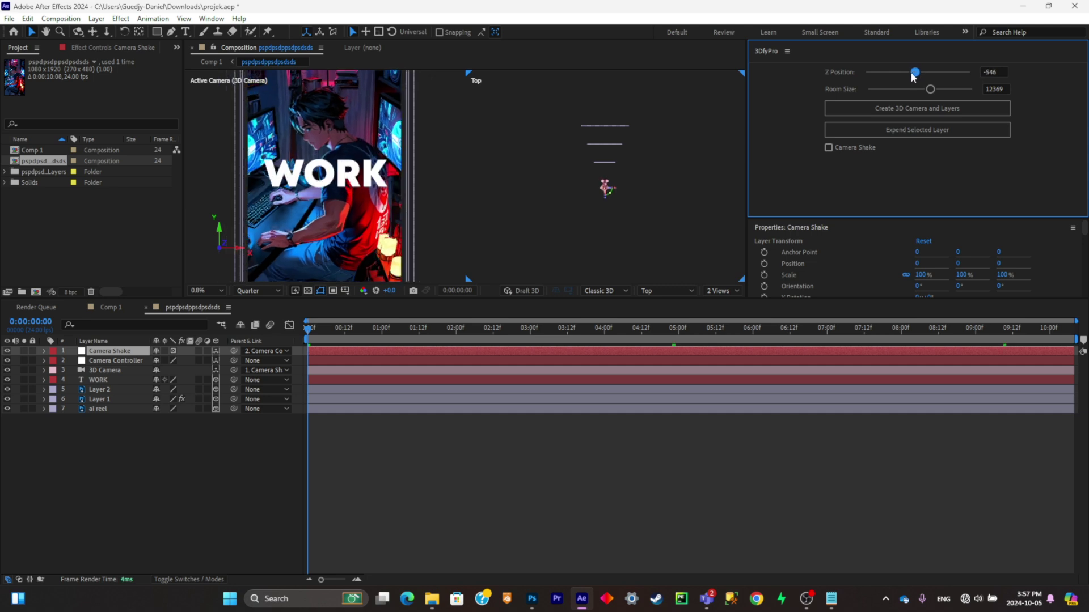
left_click(833, 148)
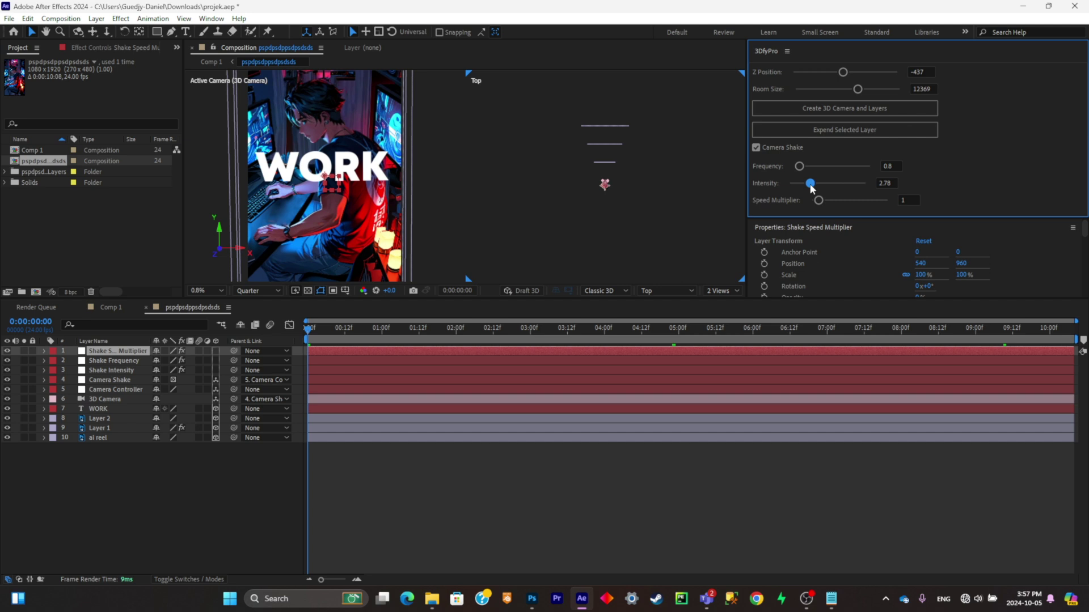
left_click_drag(811, 184, 802, 185)
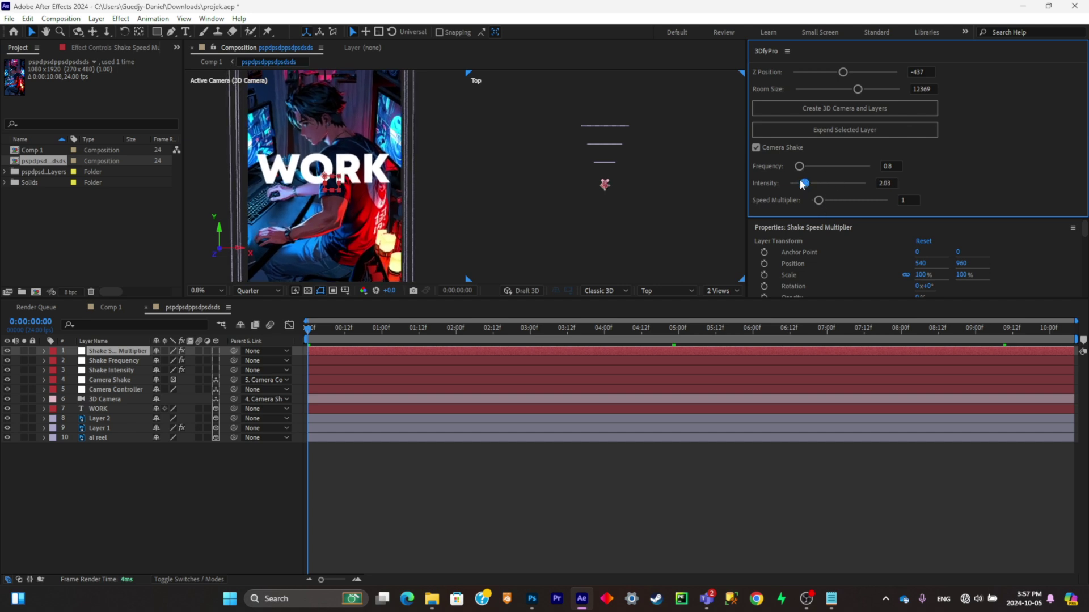
Switch the viewer to 1 View and reveal the Camera Controller's Position property
left_click(728, 293)
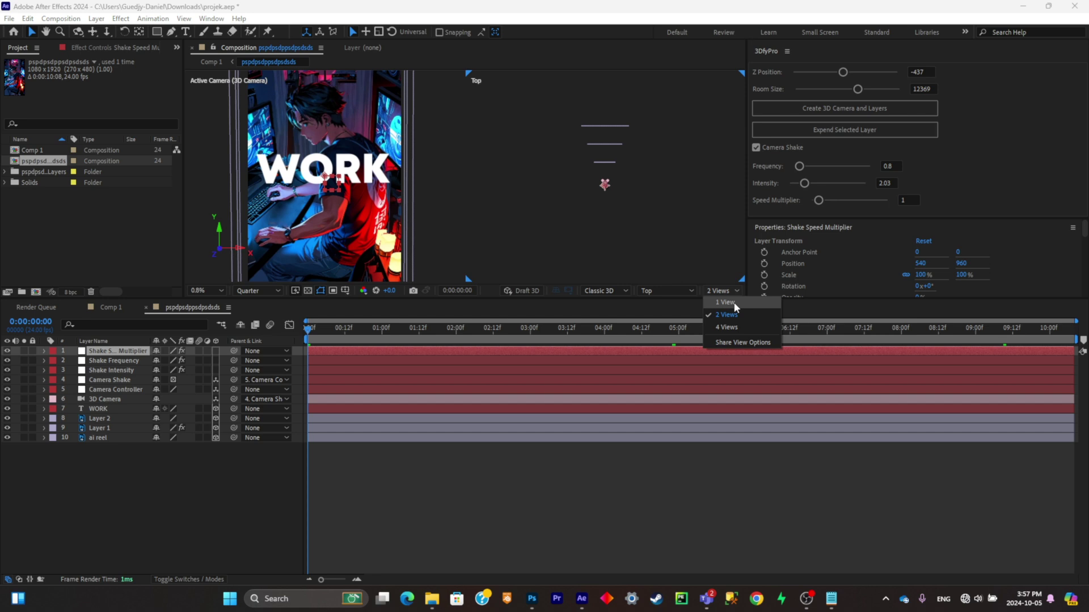
left_click(735, 307)
scroll(476, 173, "up", 4)
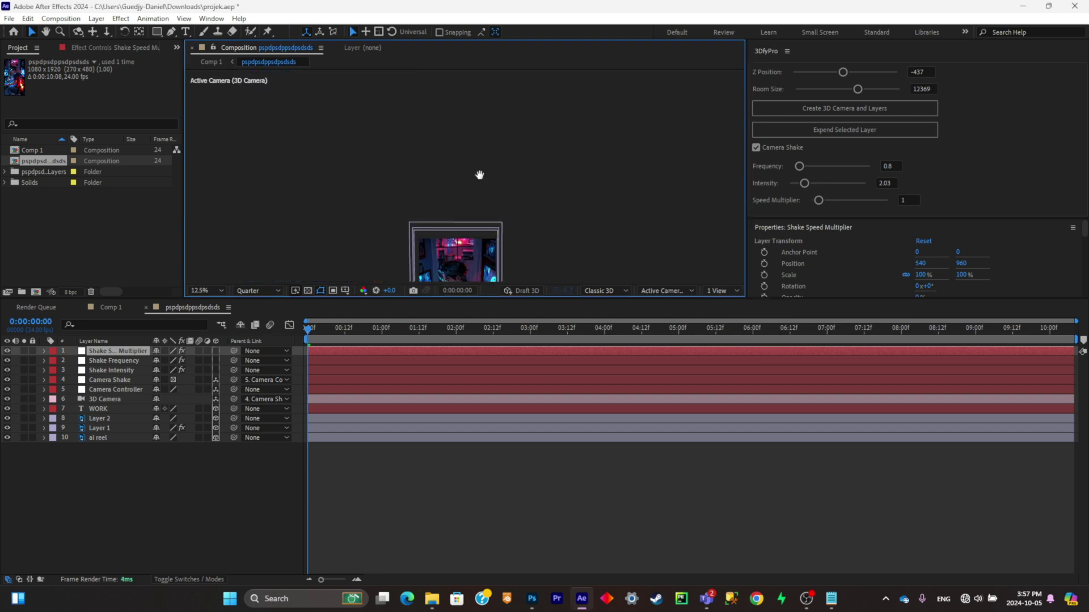
left_click(145, 533)
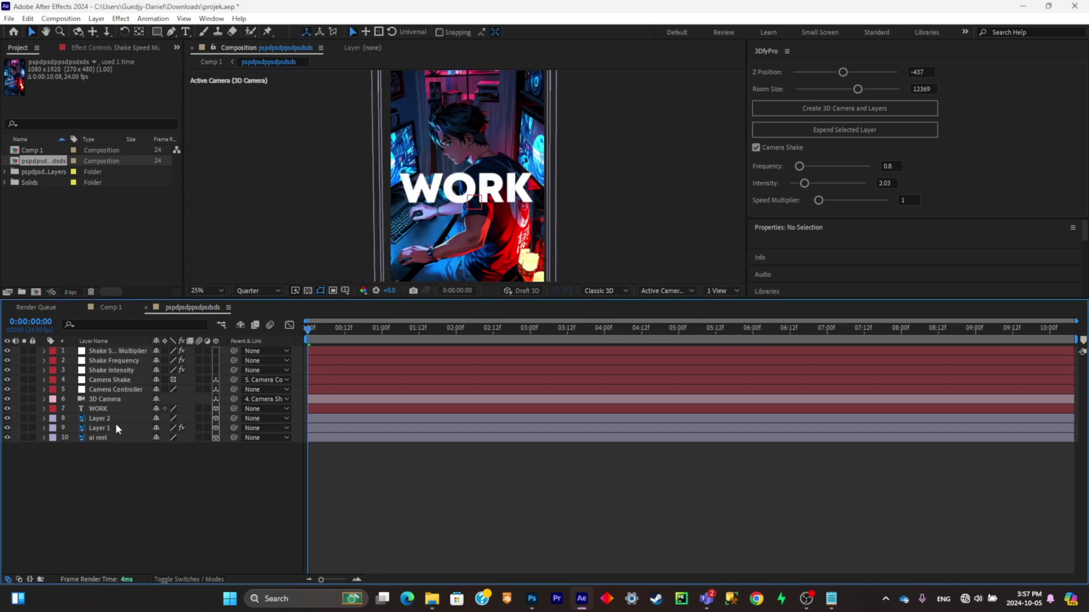
left_click(130, 390)
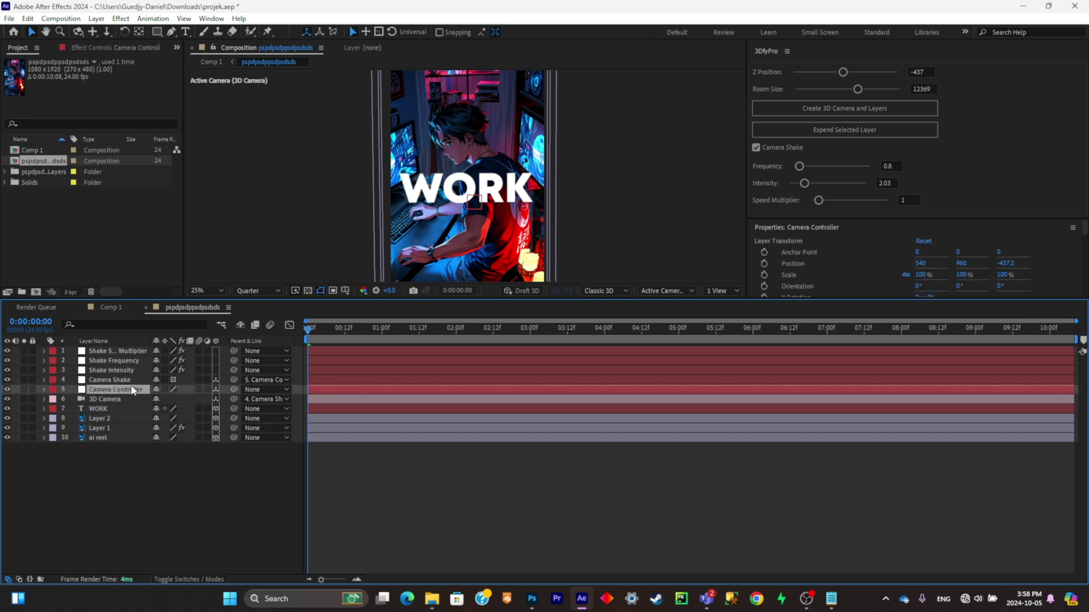
key("p")
Keyframe the camera Position and push it forward for an end keyframe around 2:15
left_click(72, 400)
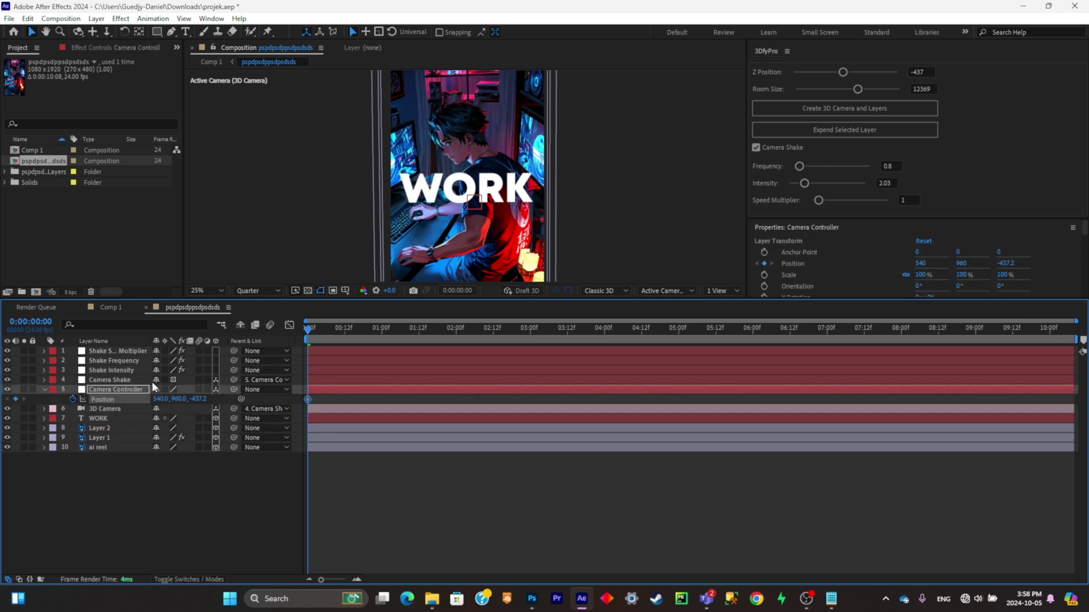
left_click(347, 330)
left_click_drag(359, 331, 413, 335)
left_click_drag(201, 401, 326, 351)
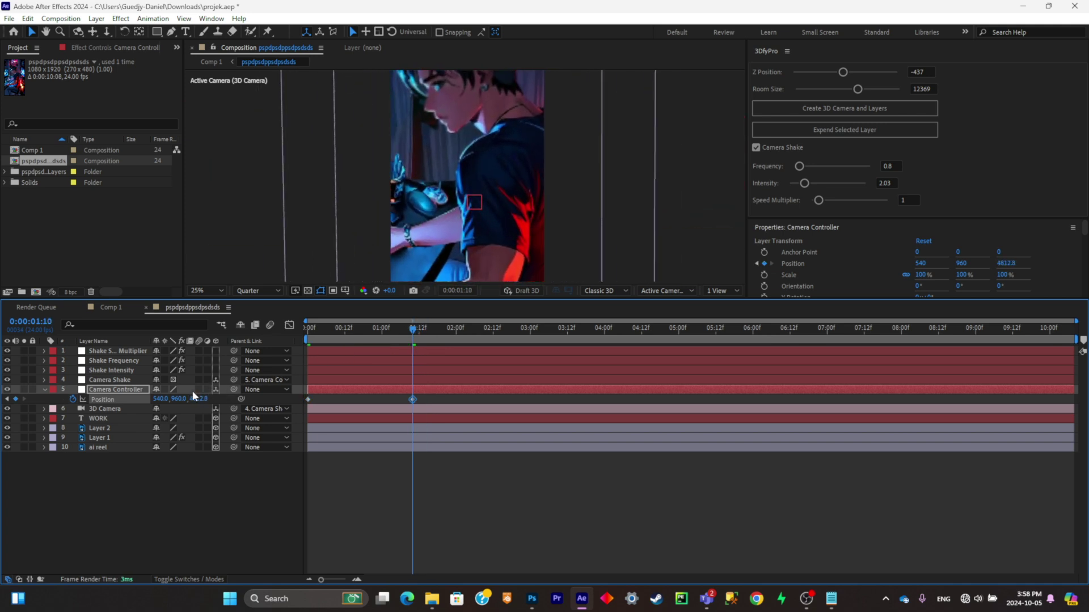
left_click_drag(412, 399, 536, 400)
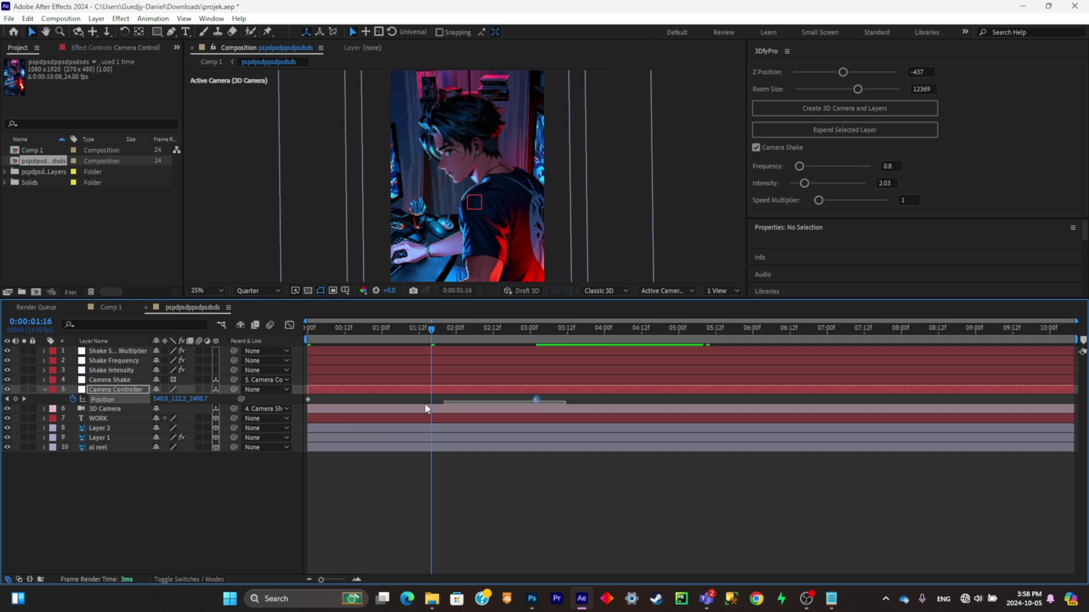
Easy Ease both Position keyframes, sharpen the ease-out in the Graph Editor, and preview
left_click(307, 399)
key("F9")
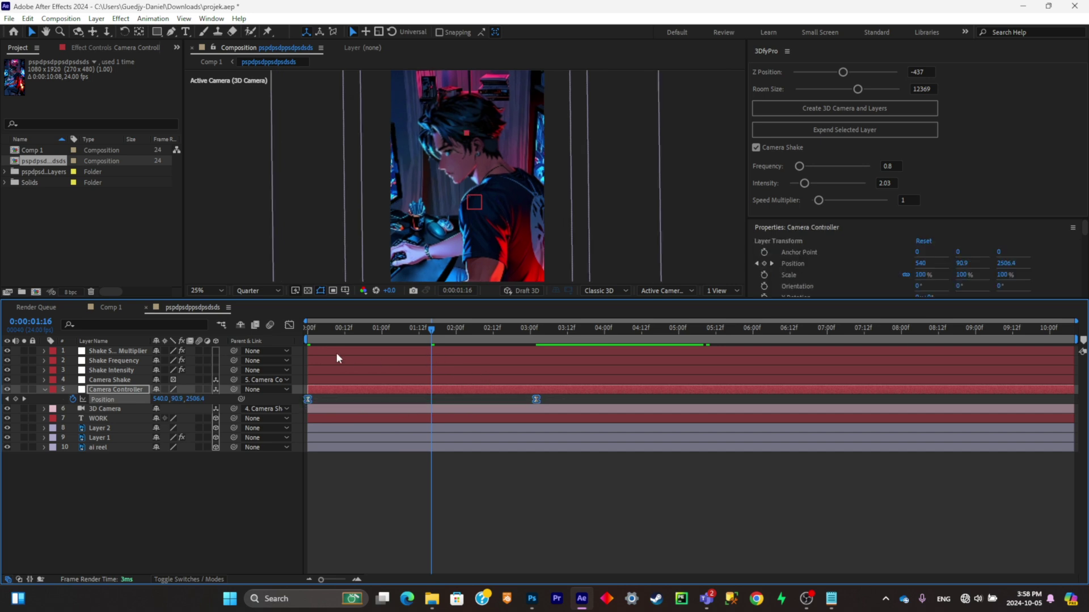
left_click(290, 325)
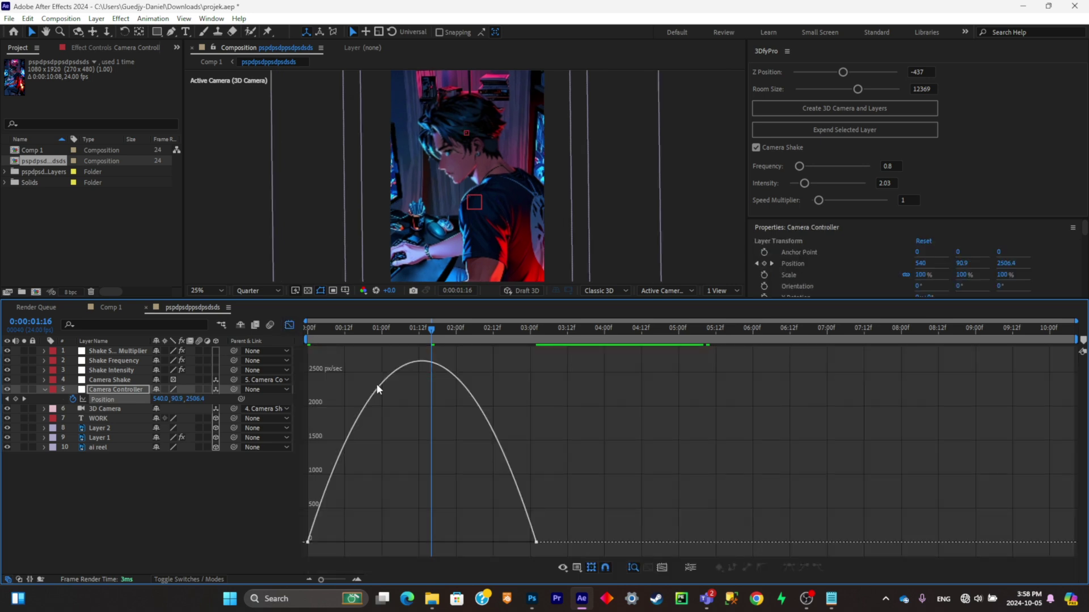
left_click(374, 385)
left_click_drag(344, 539, 374, 346)
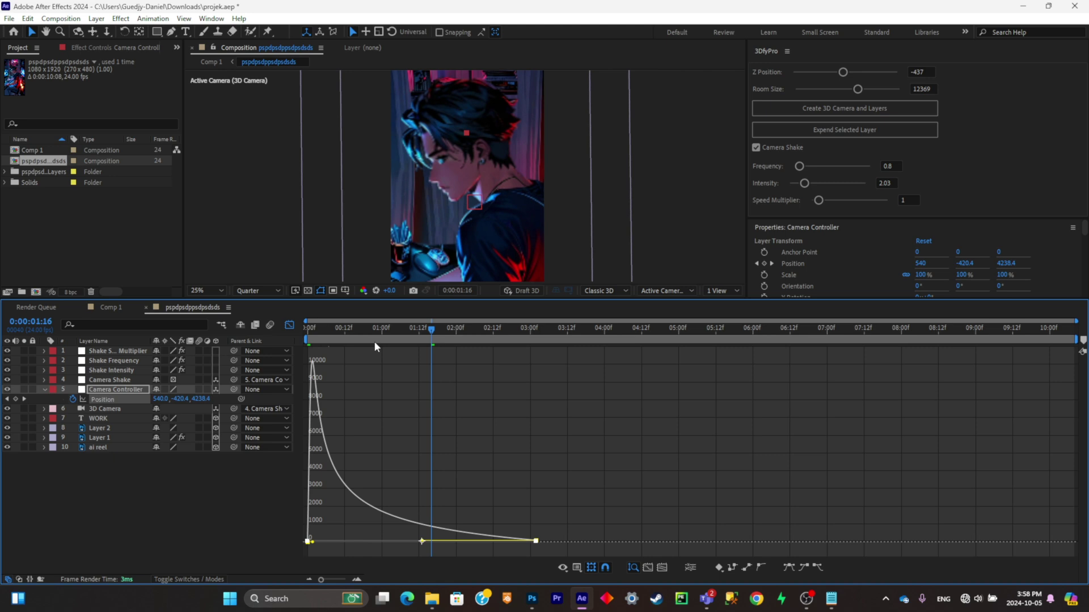
key("shift+F3")
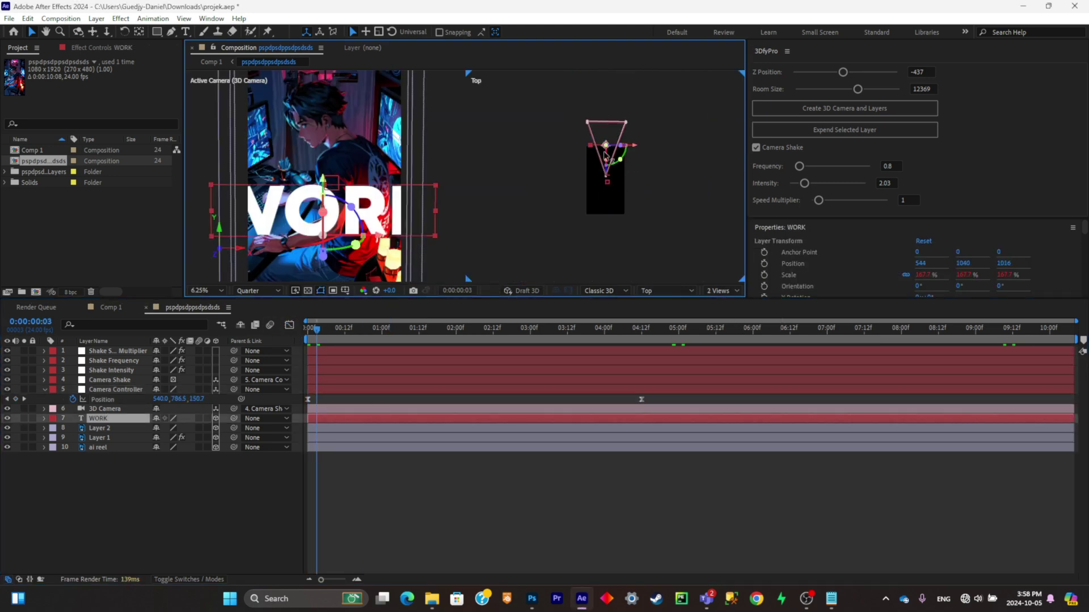
left_click(493, 216)
key("space")
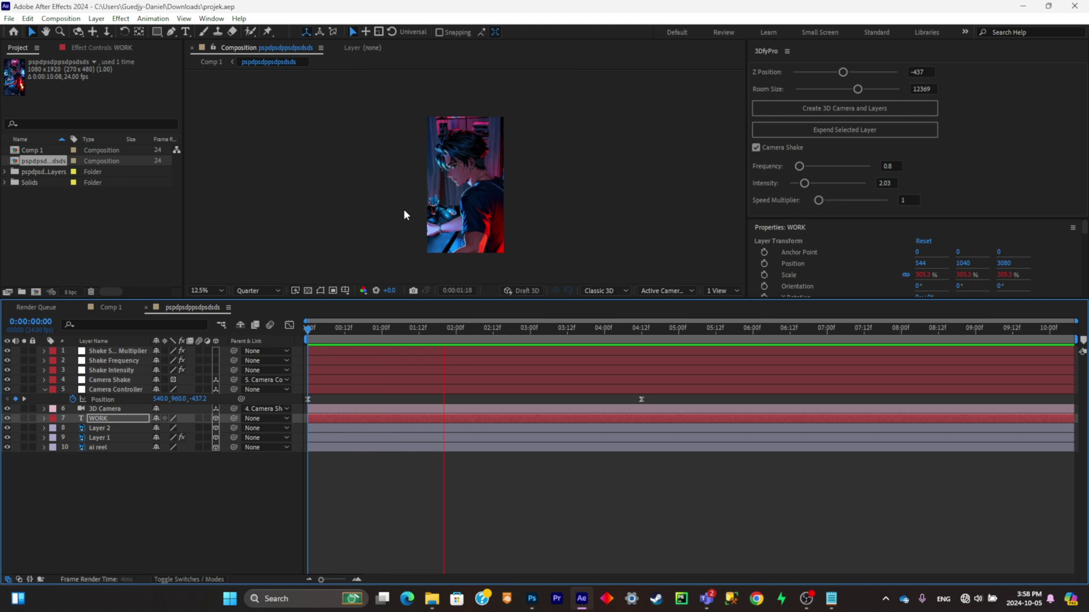
In Comp 1, trim the WORK reel layer to end at 0:00:02:06
left_click(111, 308)
key("space")
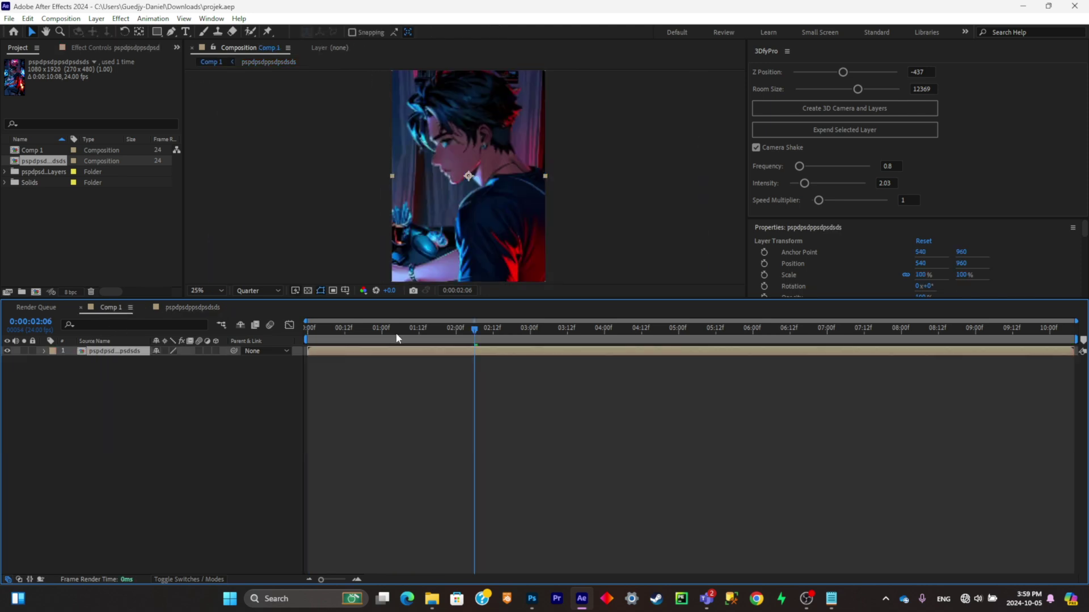
left_click_drag(305, 359, 473, 359)
key("alt+]")
left_click(414, 532)
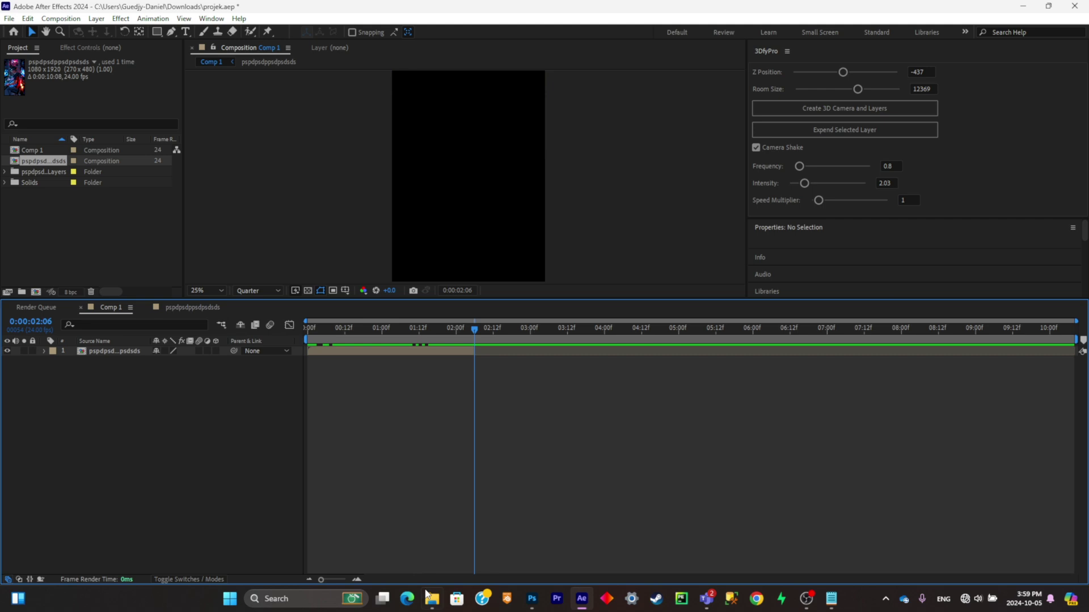
Import the rich-man PSD as a composition, scale it to 143%, and shift it later
left_click(432, 599)
left_click(216, 490)
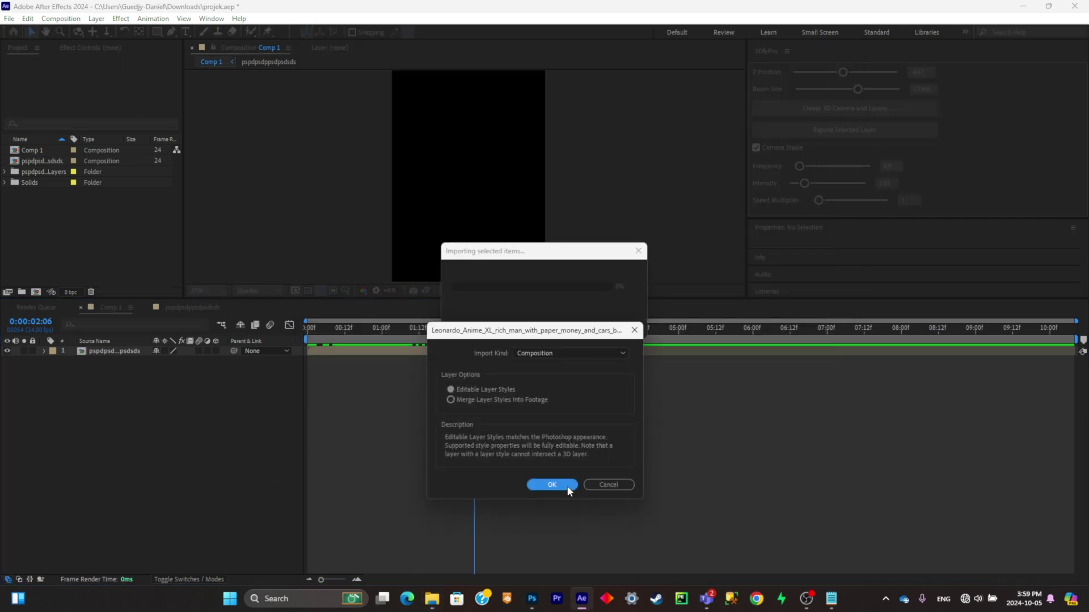
left_click(569, 486)
key("s")
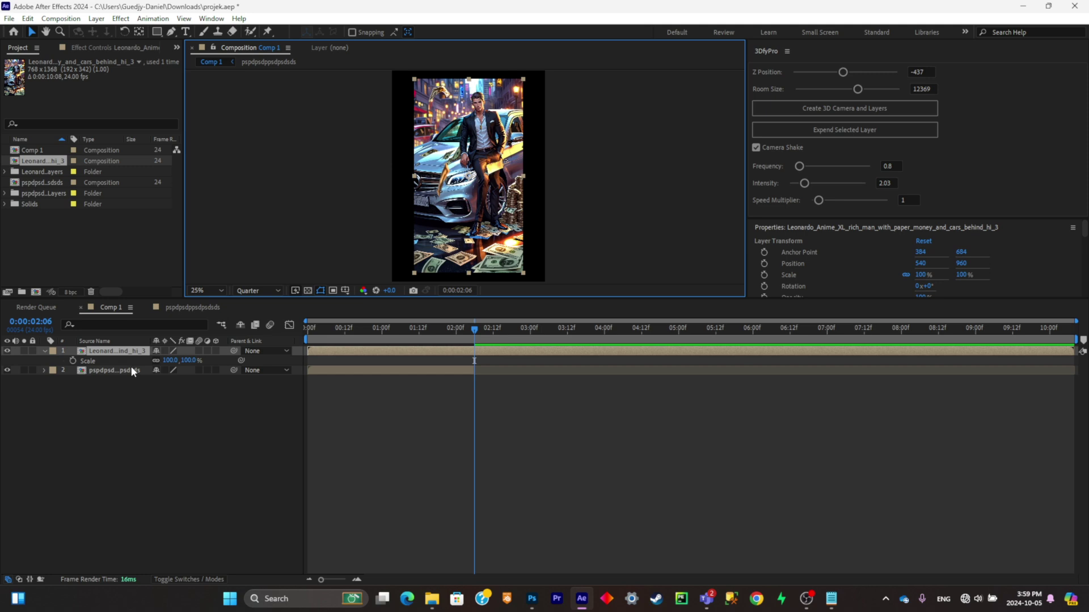
left_click_drag(170, 361, 213, 361)
left_click_drag(404, 351, 576, 355)
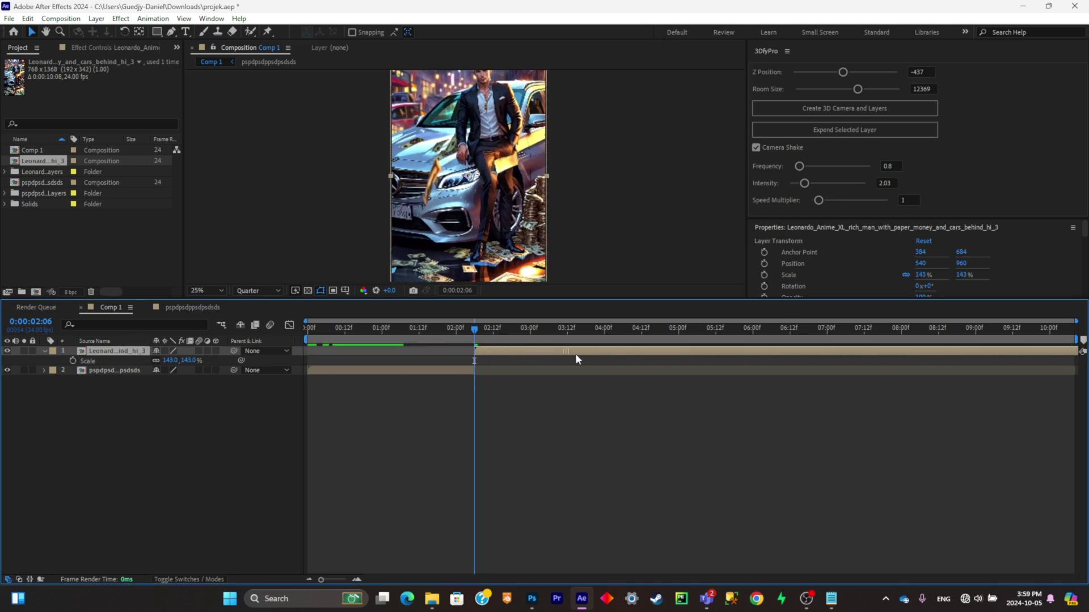
Open the rich-man composition and add a RICH text layer over the image
double_click(98, 353)
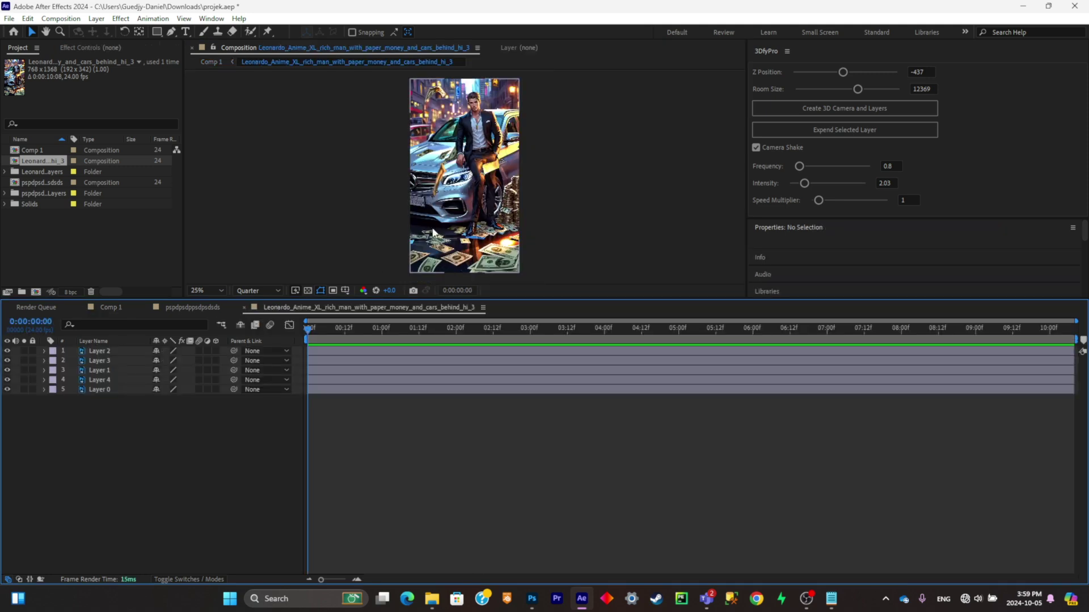
left_click(185, 32)
left_click(447, 164)
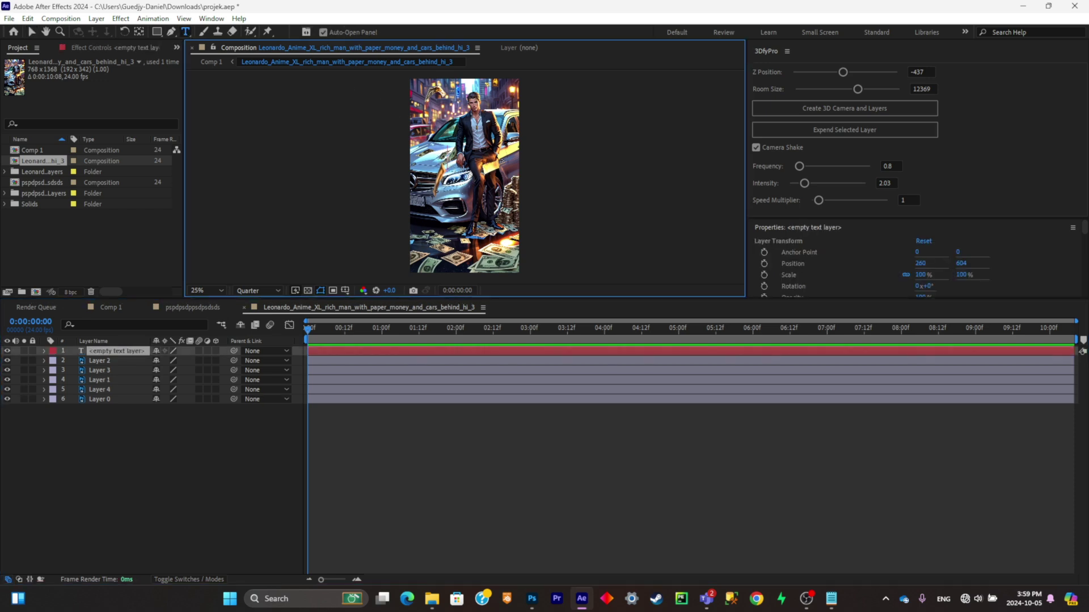
type("RICH")
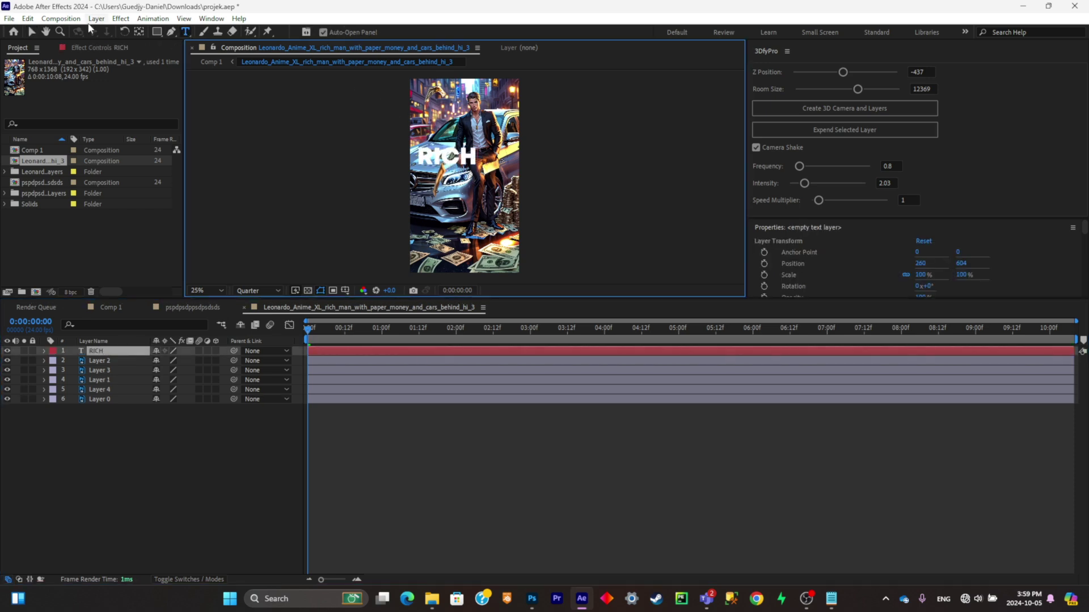
left_click(31, 31)
left_click(606, 257)
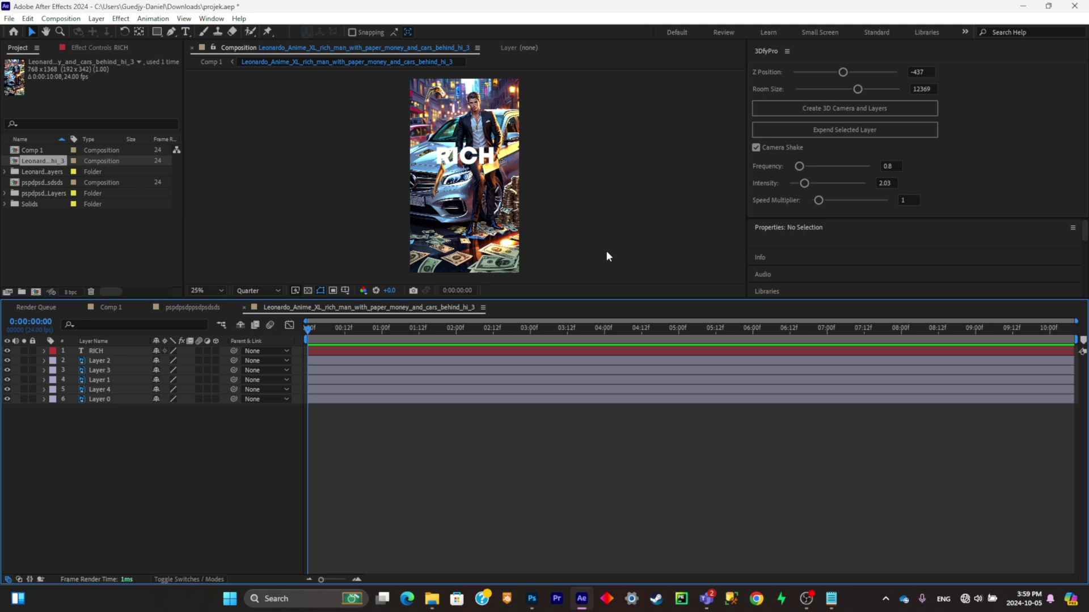
Build the 3DfyPro camera rig with Room Size 13511 and camera shake at intensity 1.81
left_click(760, 147)
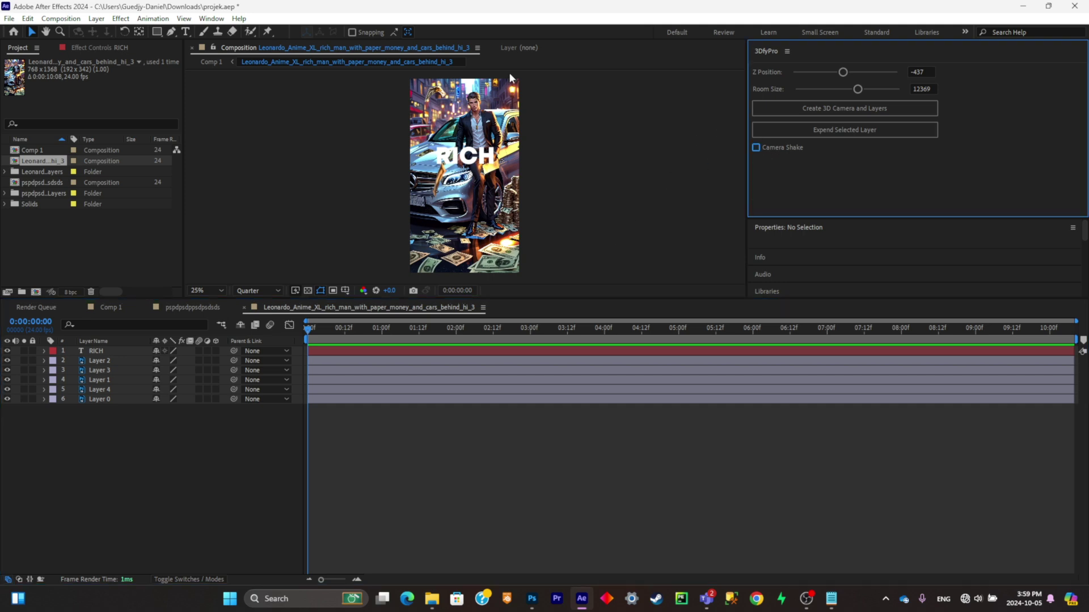
left_click(789, 108)
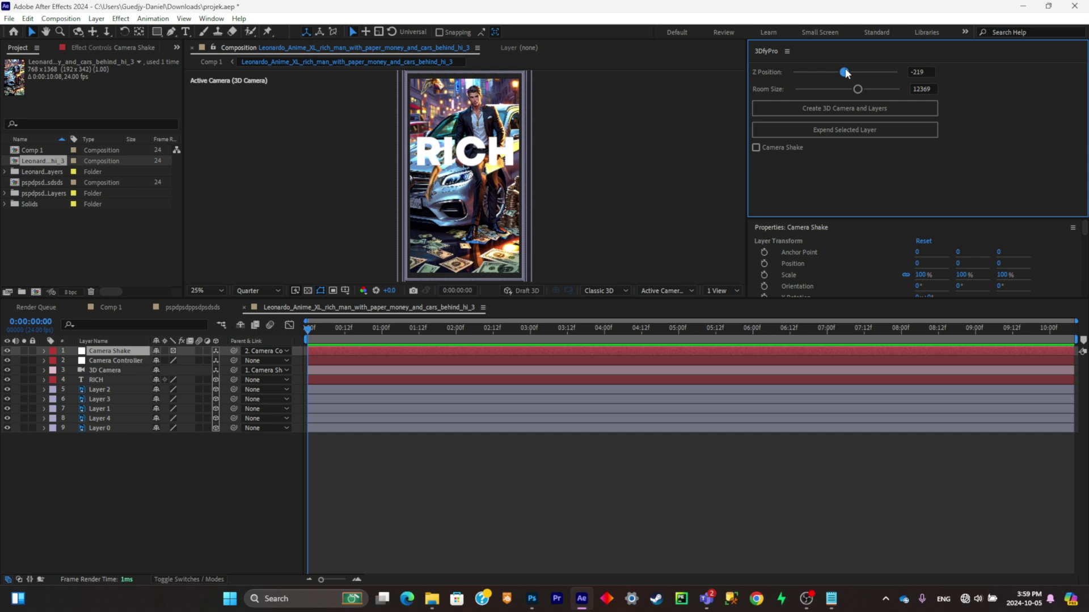
left_click_drag(857, 91, 870, 93)
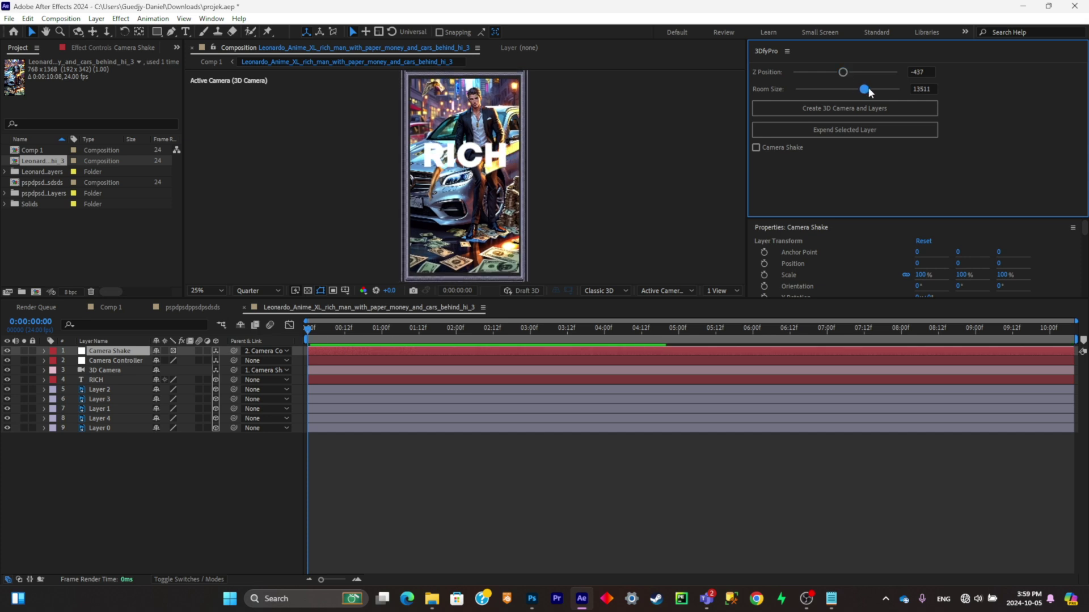
left_click(128, 363)
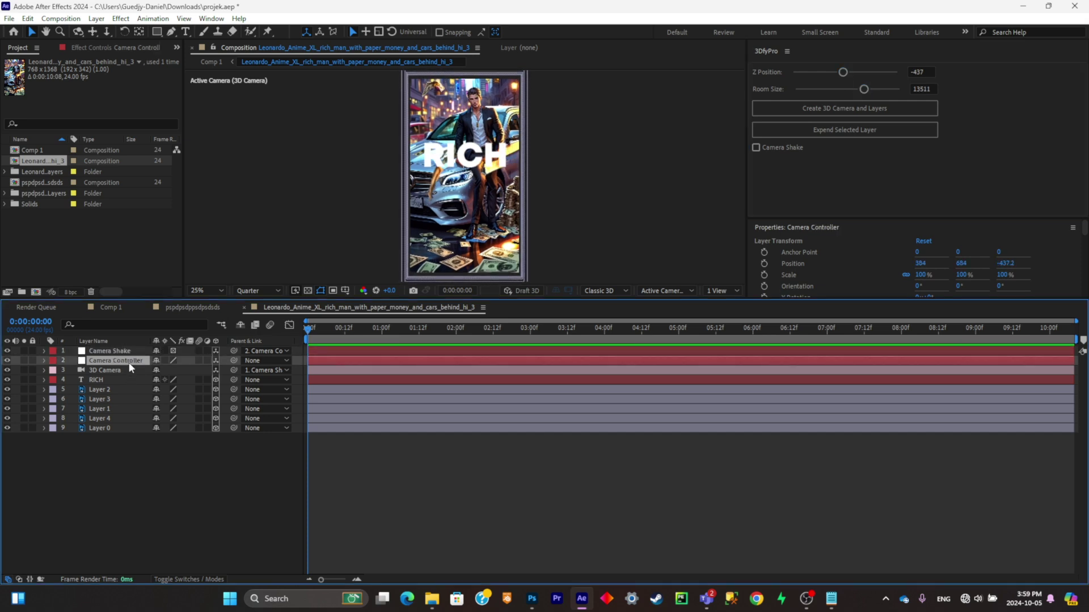
left_click(756, 147)
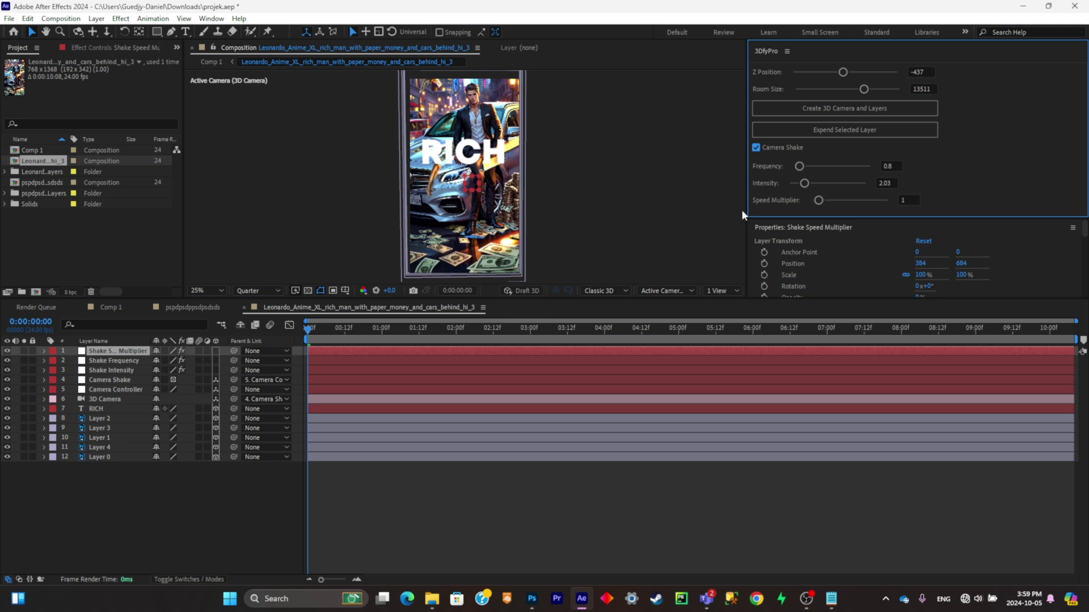
left_click_drag(809, 181, 807, 183)
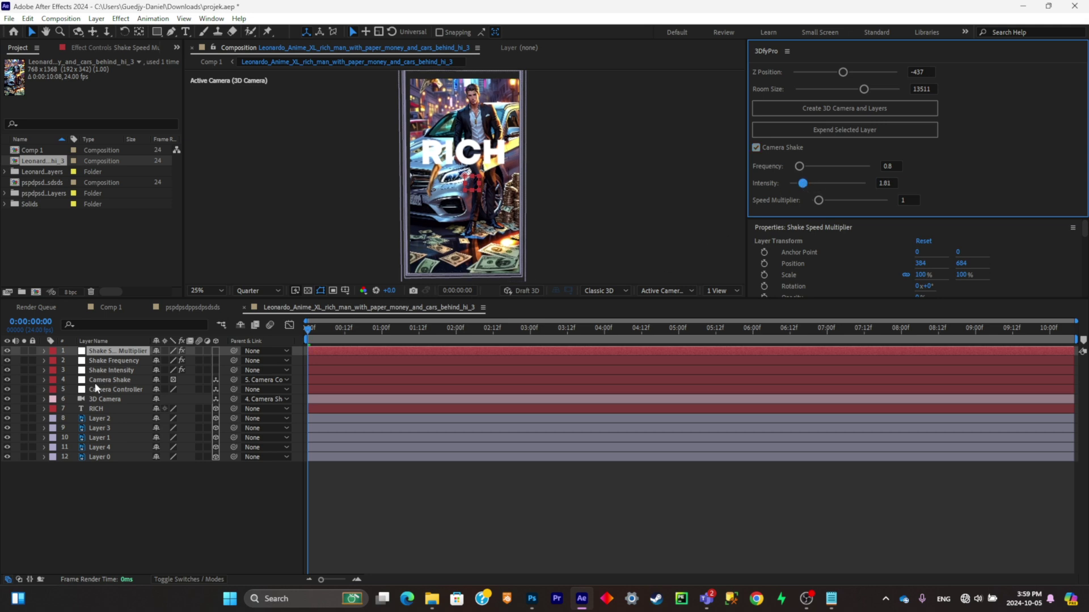
Show the Camera Controller's Position and move the time to about two seconds
left_click(120, 391)
key("p")
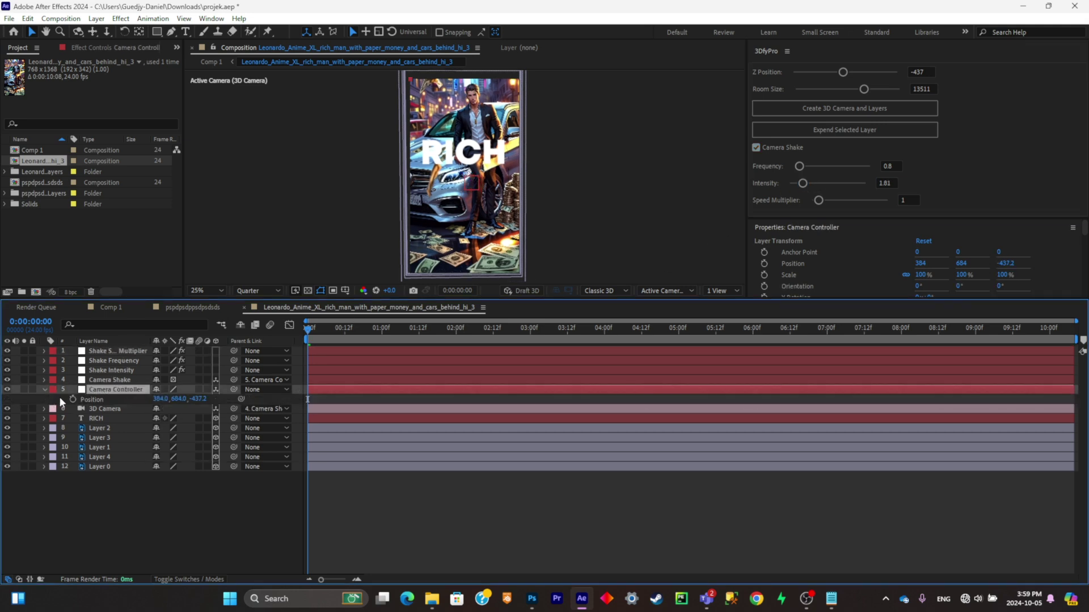
left_click_drag(346, 328, 471, 340)
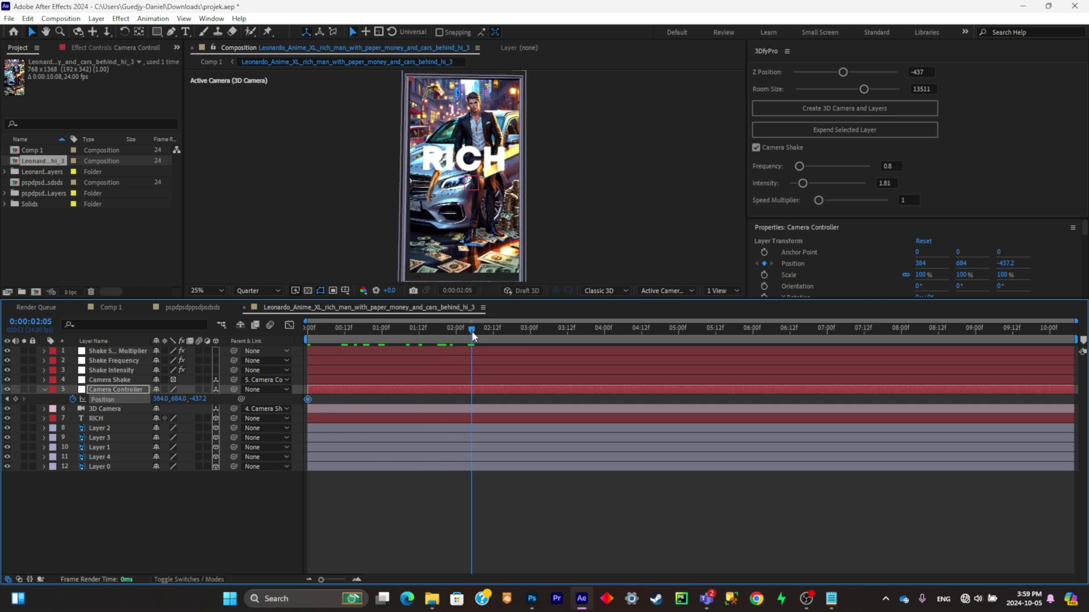
Keyframe Position at 0:00:02:05 and set the start keyframe close on the man's face
left_click(16, 399)
left_click(7, 399)
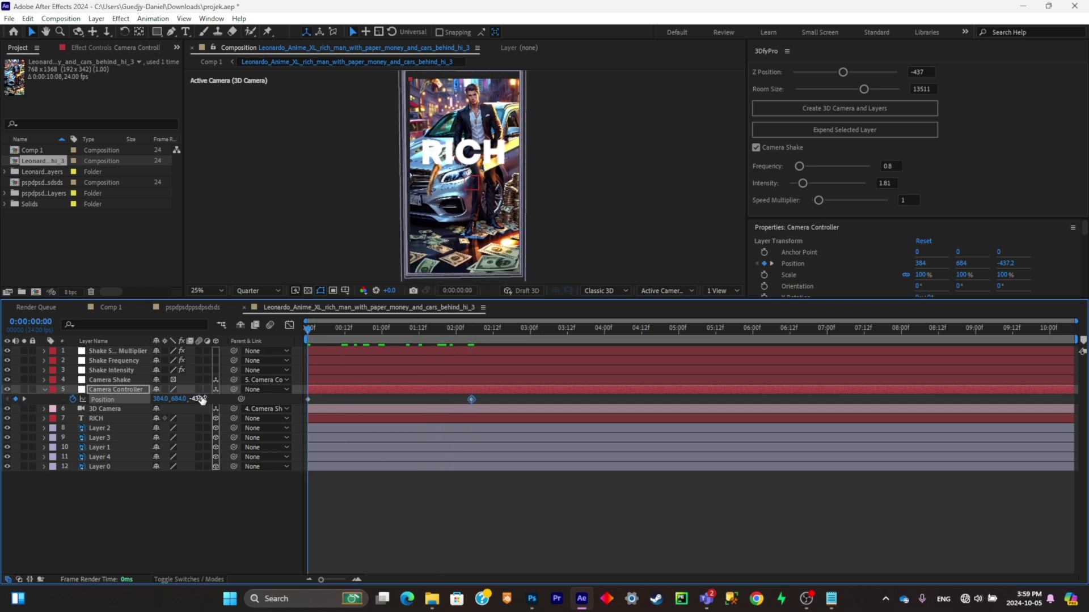
left_click_drag(203, 401, 273, 400)
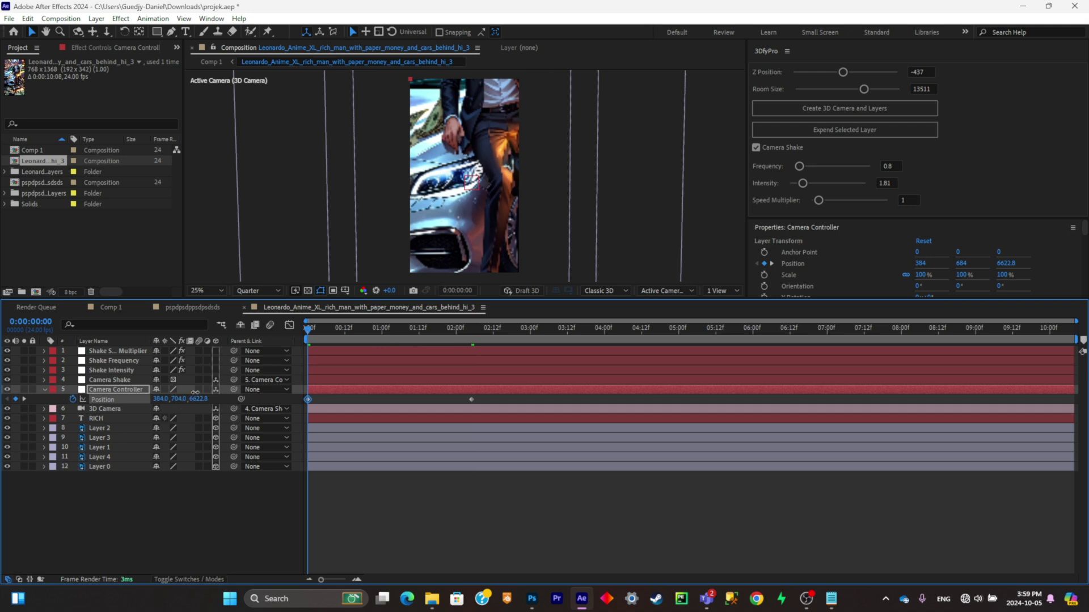
left_click_drag(179, 399, 187, 401)
left_click(188, 400)
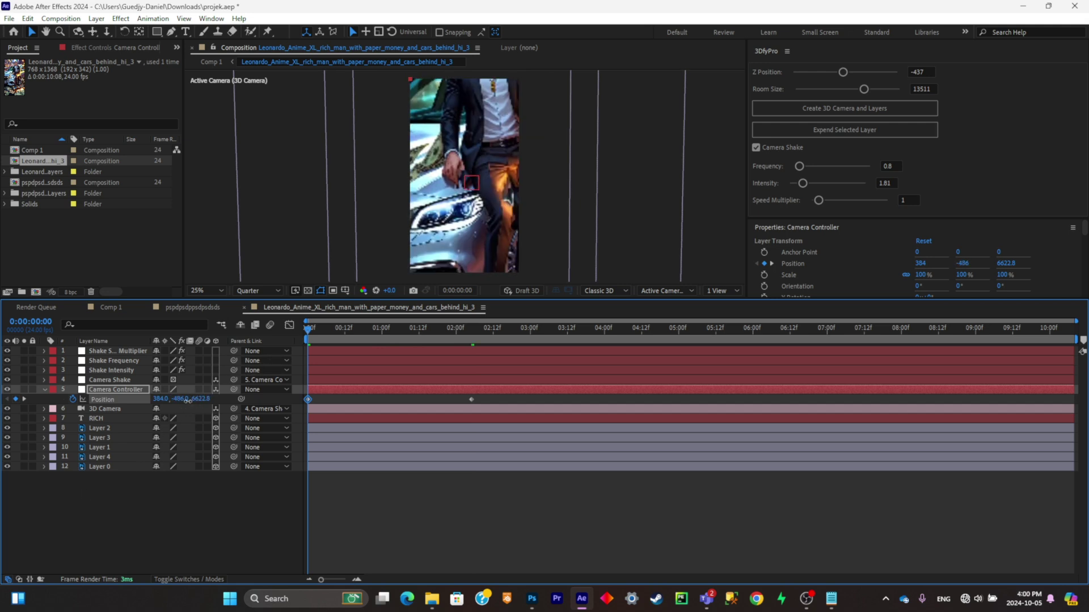
type("-3046")
left_click(254, 479)
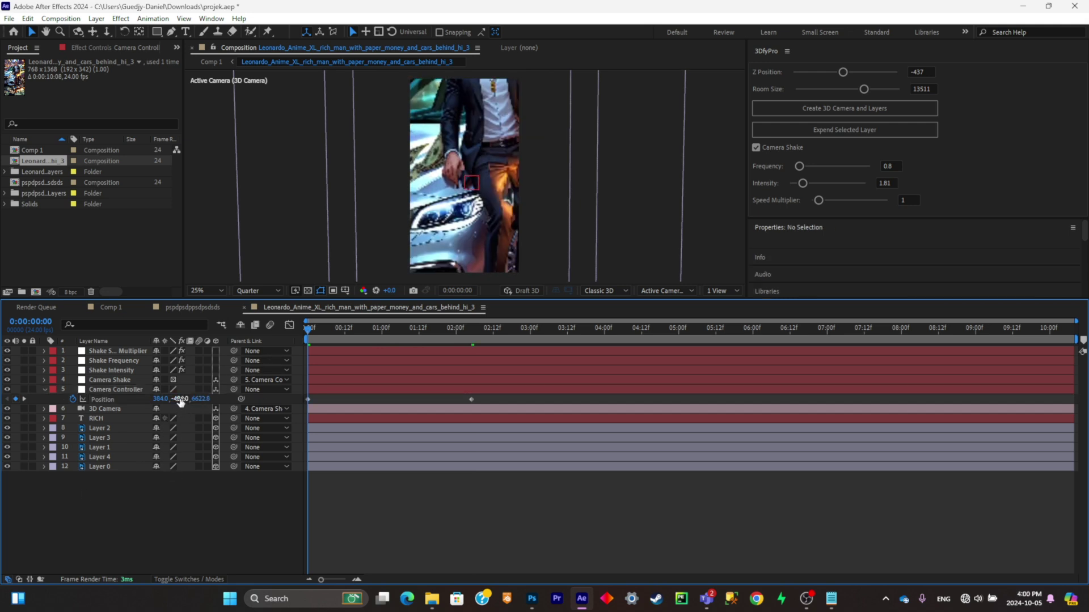
left_click(113, 390)
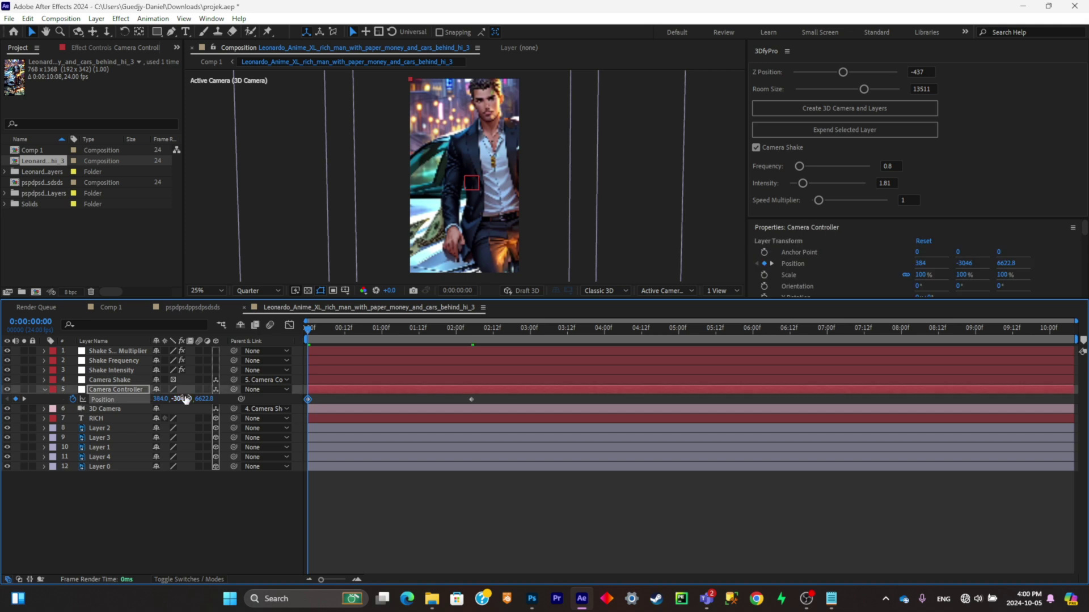
left_click_drag(179, 399, 289, 402)
Easy Ease both keyframes, make the speed peak at the start, and preview
key("F9")
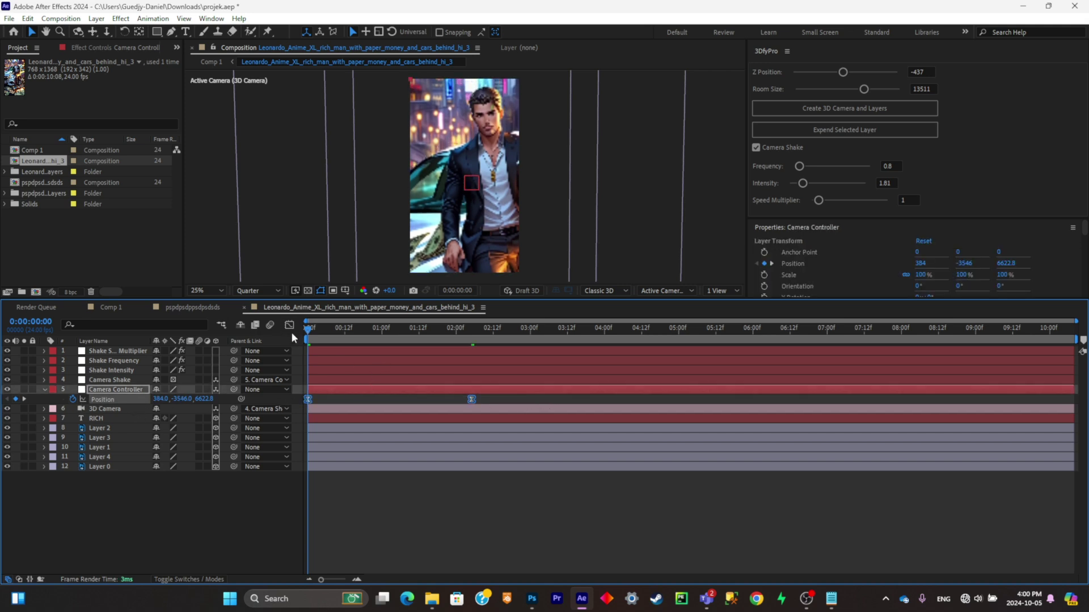
left_click(289, 326)
left_click(429, 424)
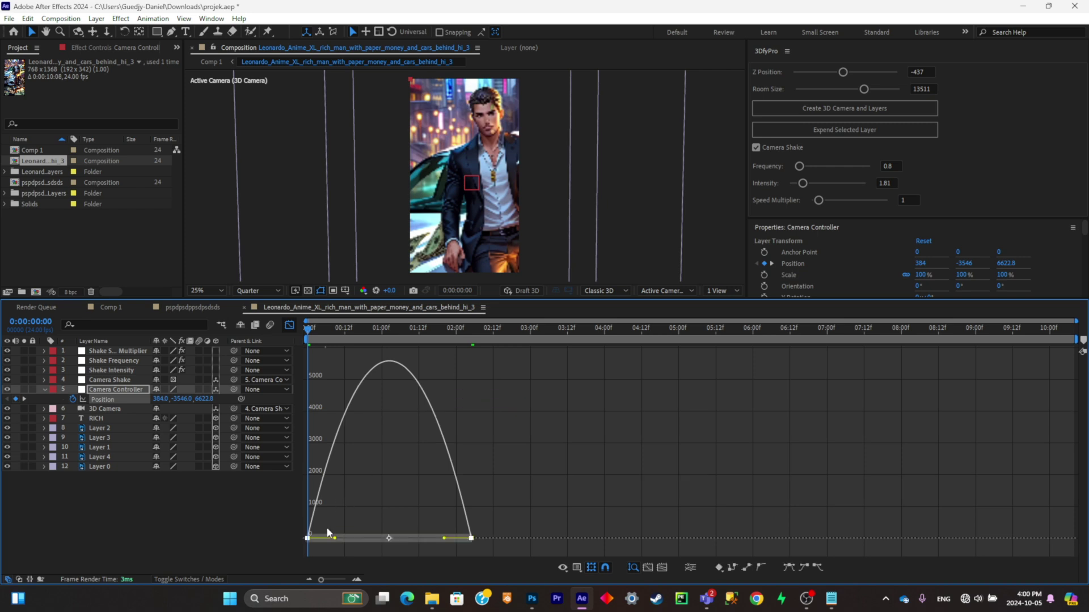
left_click_drag(334, 539, 308, 538)
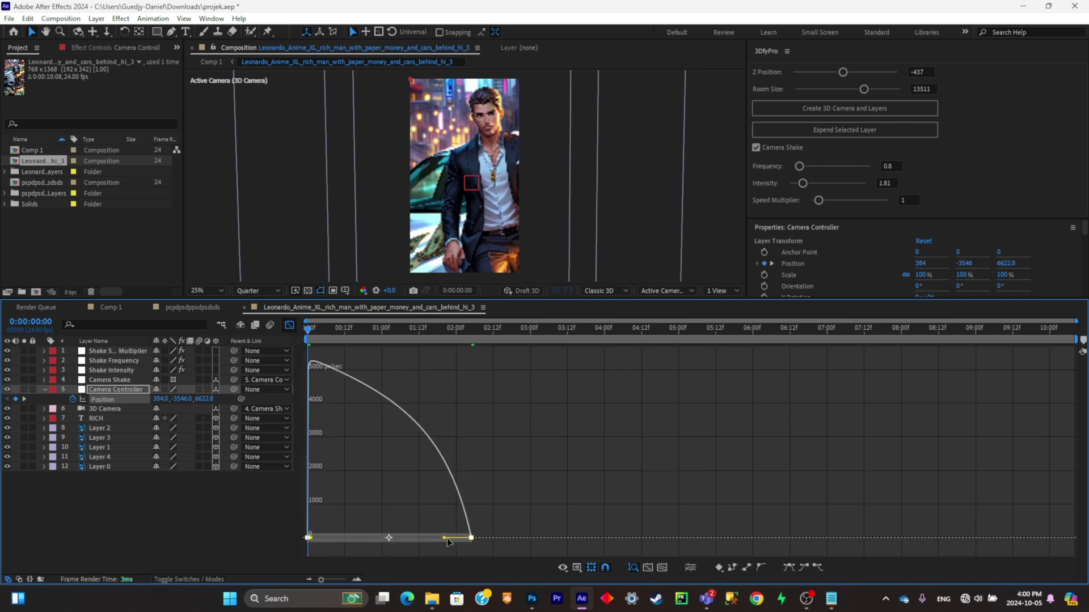
left_click_drag(446, 538, 388, 538)
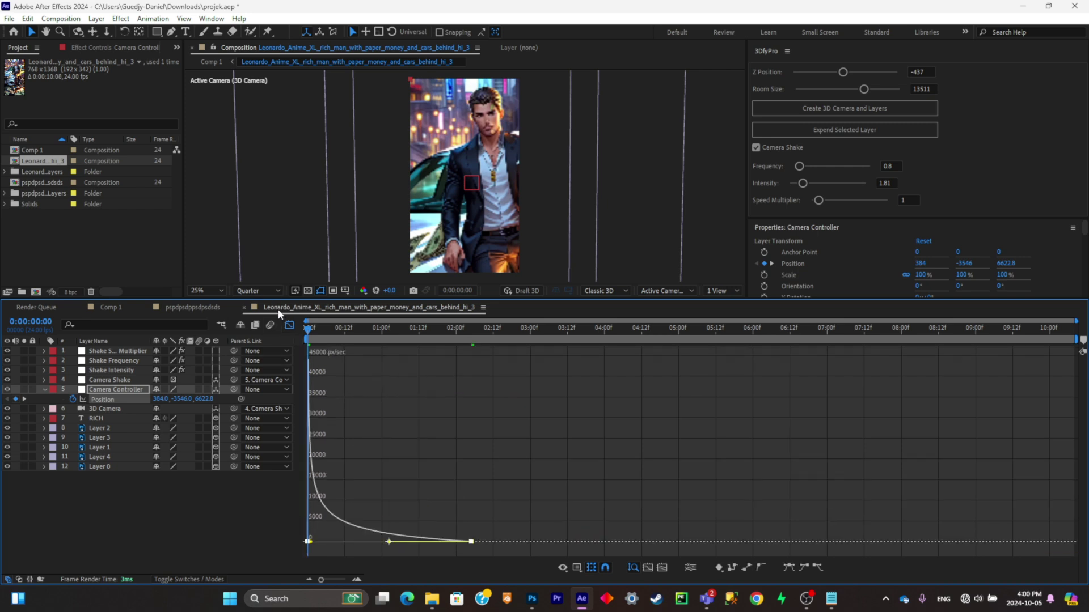
left_click(286, 322)
key("space")
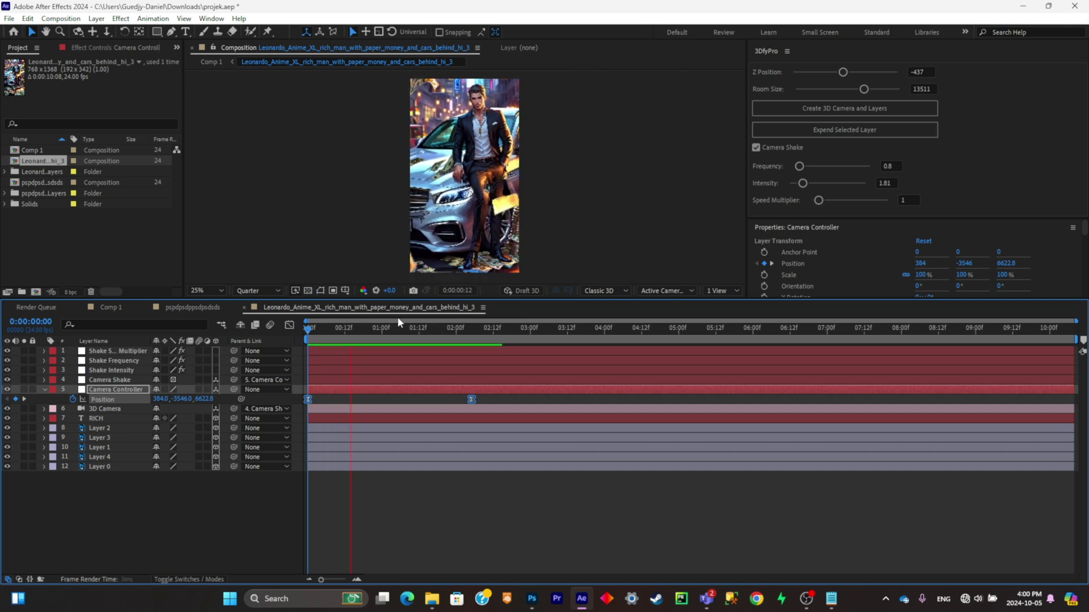
key("space")
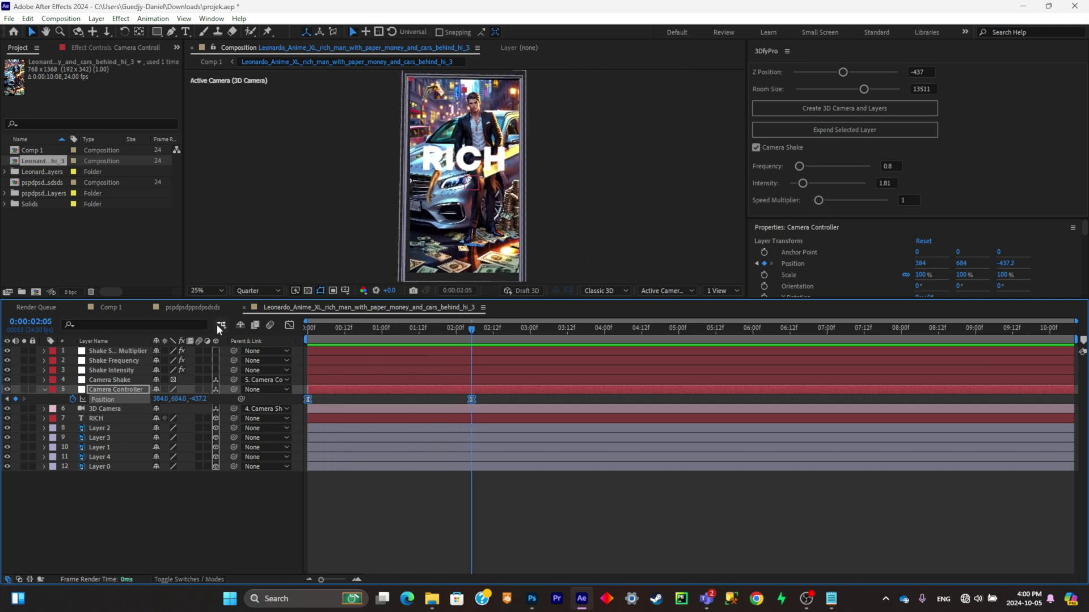
In Comp 1, end the work area at 04:08
key("shift+comma")
key("shift+comma")
left_click_drag(1077, 340, 630, 339)
left_click_drag(548, 327, 462, 328)
Nest both Comp 1 layers into Pre-comp 1
key("comma")
left_click(367, 329)
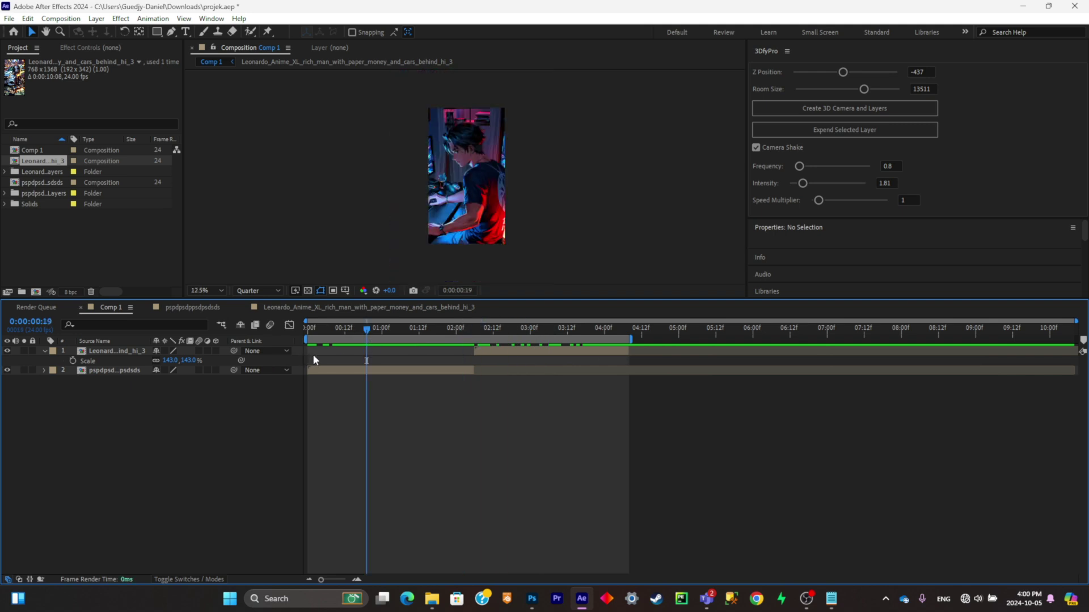
key("ctrl+a")
key("ctrl+shift+c")
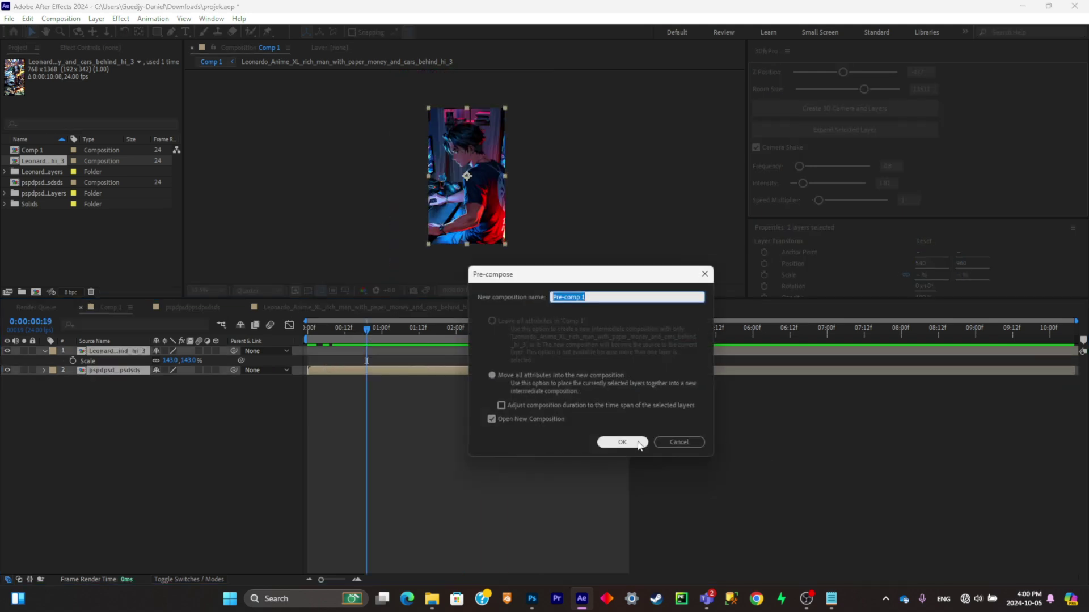
left_click(639, 444)
left_click(110, 307)
Run the productioncrate-glow script and generate the glow layers for Comp 1
key("alt+f")
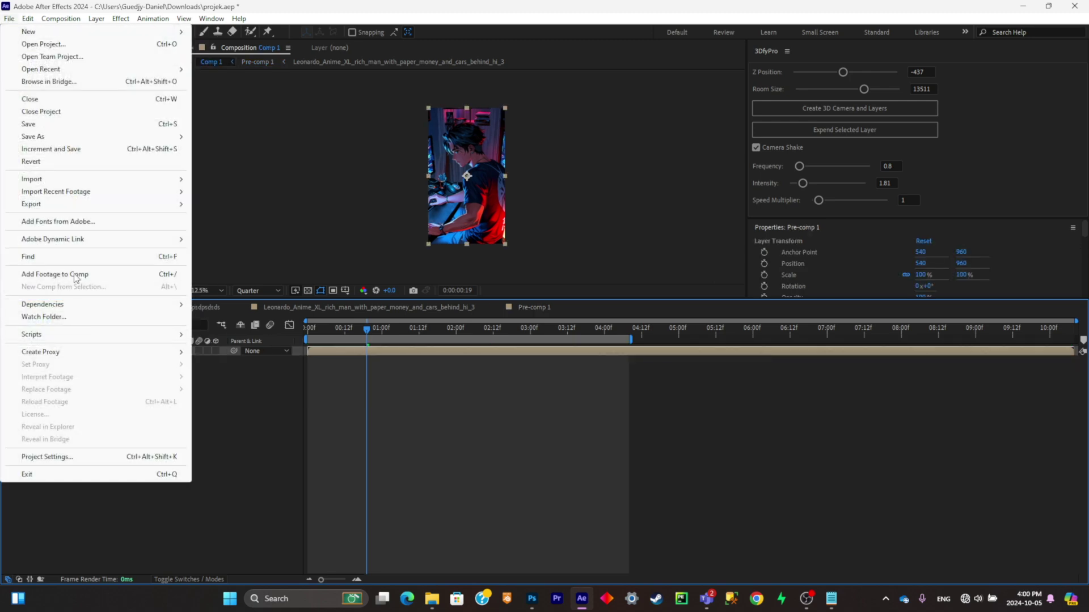
mouse_move(114, 334)
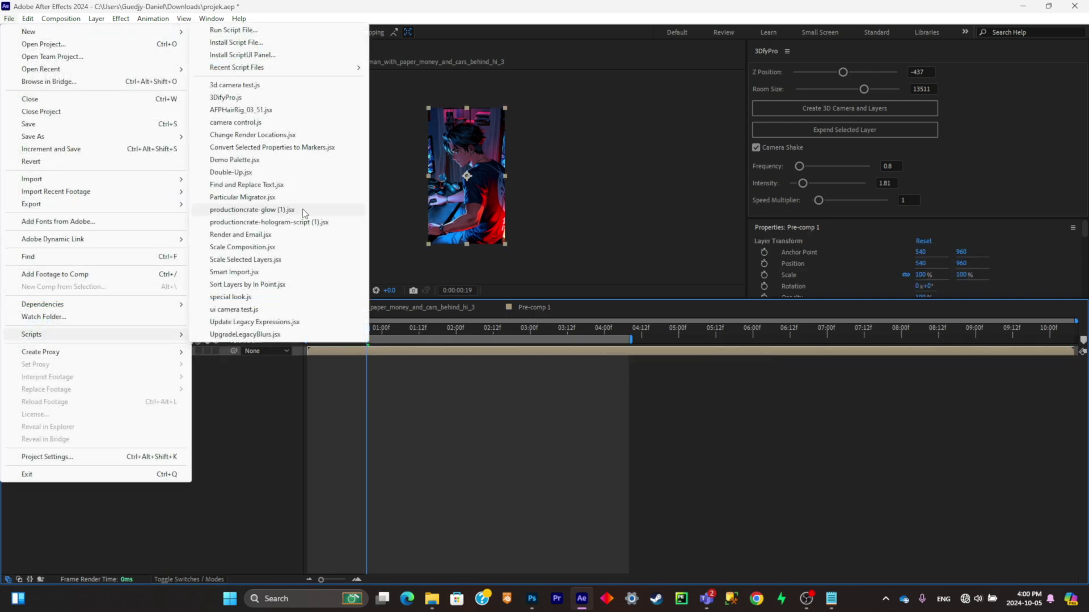
left_click(302, 209)
left_click(555, 375)
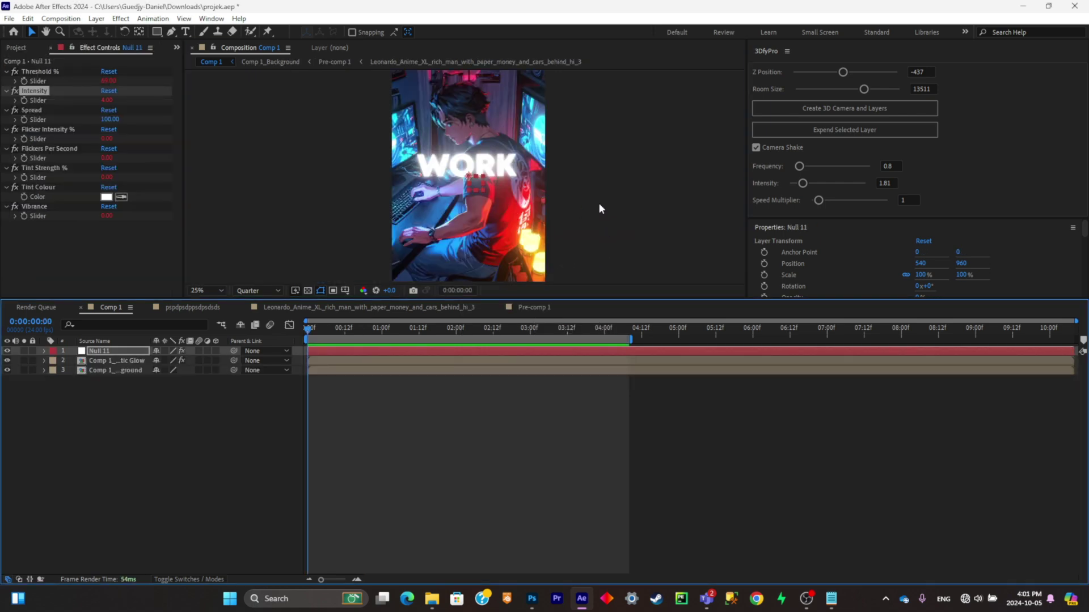
Save, then add the '10 - Light Leak.mp4' overlay from EDIT ASSET in Screen mode
key("ctrl+s")
left_click(431, 600)
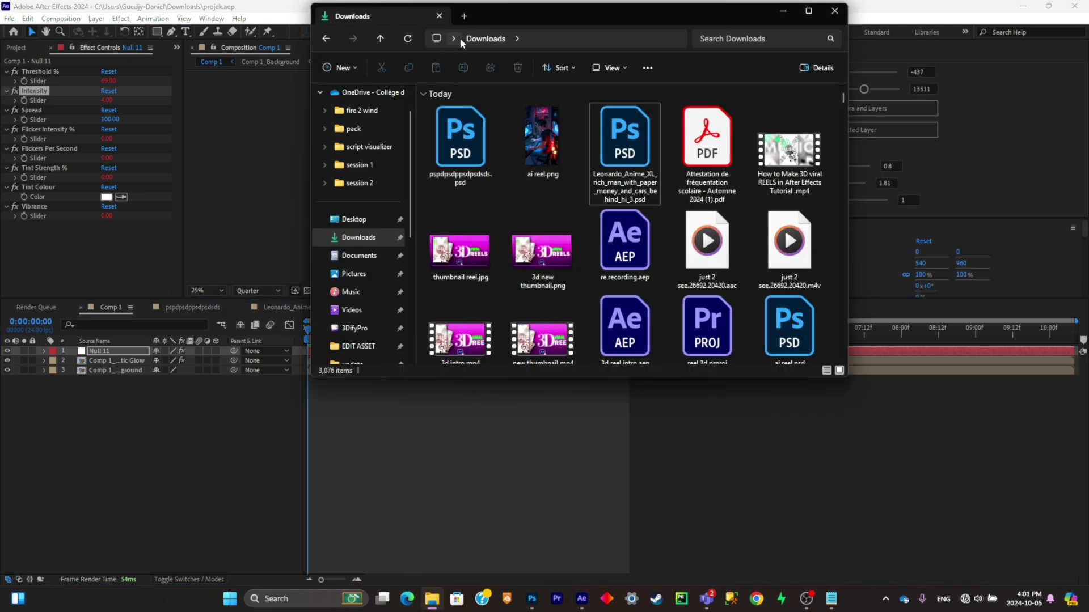
left_click(358, 346)
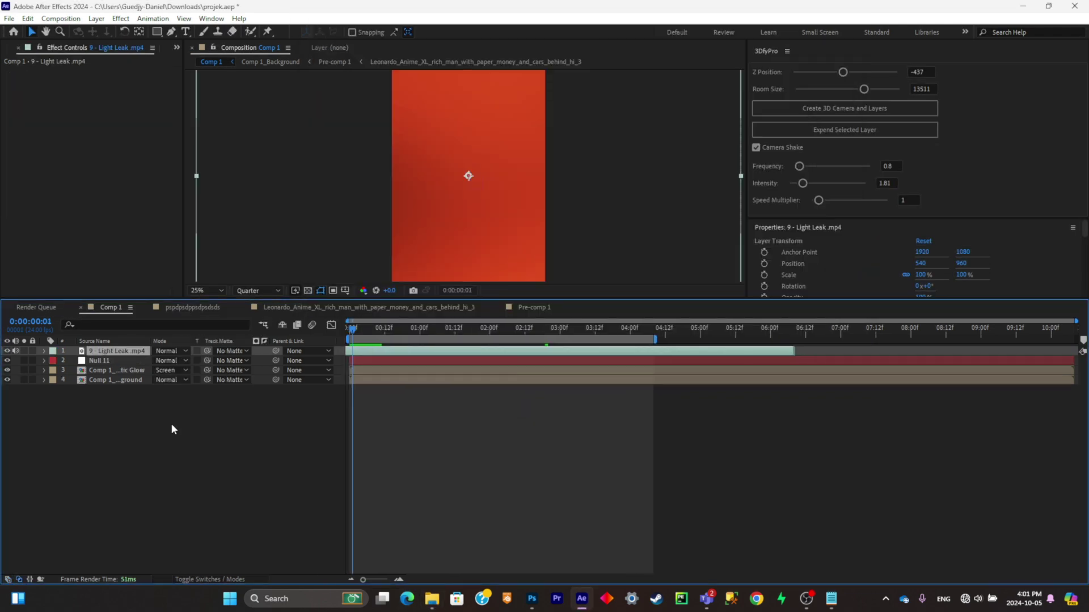
left_click(176, 355)
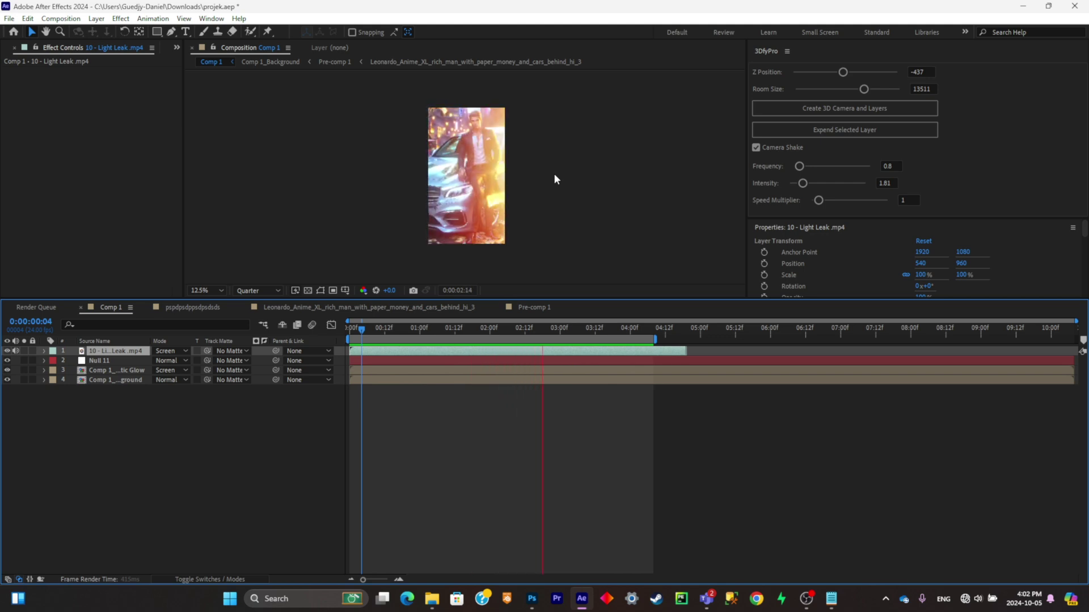
key("space")
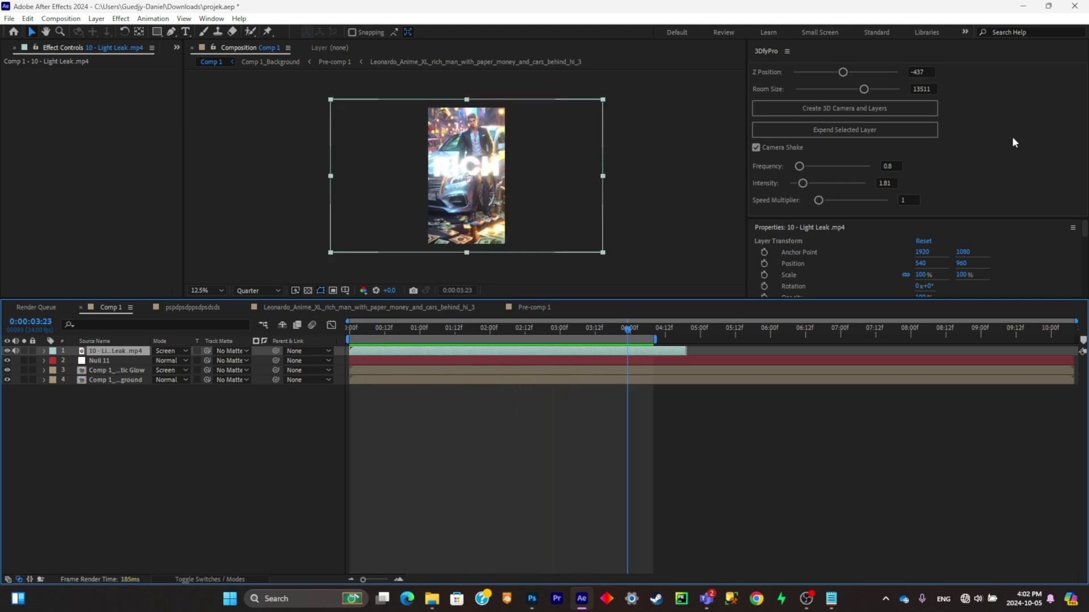